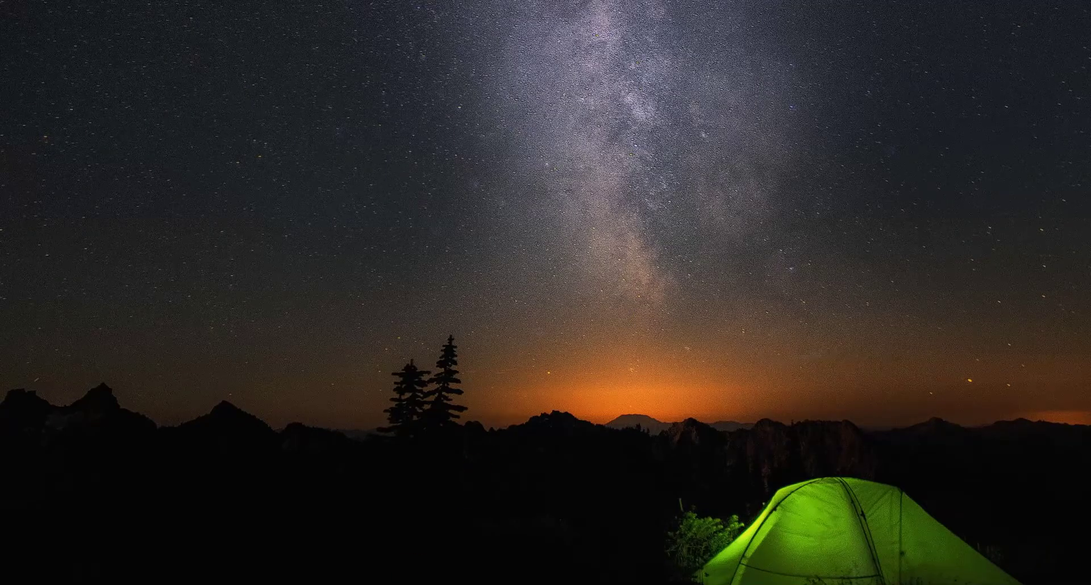
# Search Google for 'handbrake' in Internet Explorer.
pyautogui.click(392, 574)
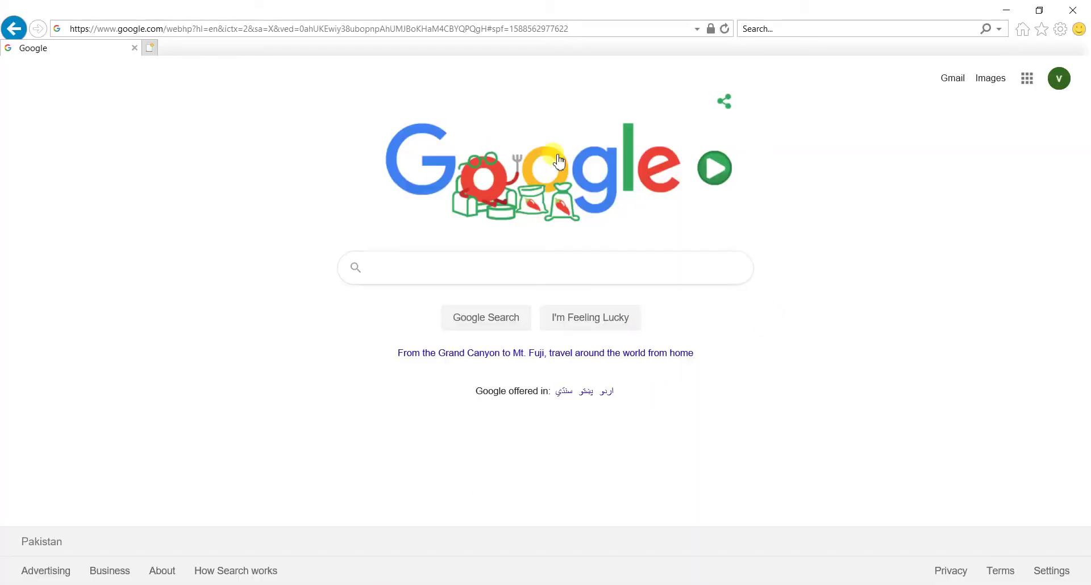
pyautogui.click(558, 263)
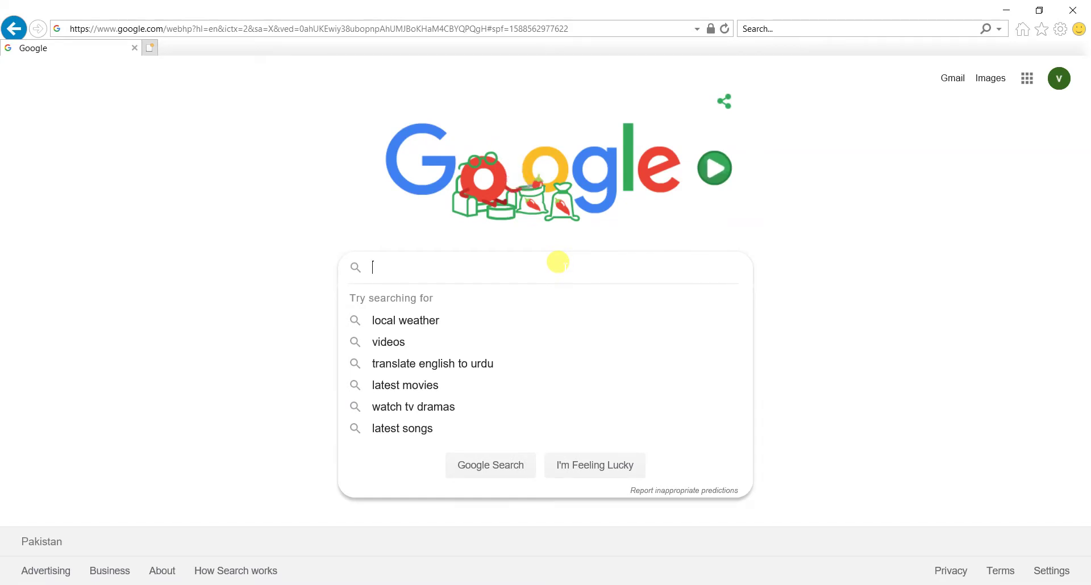
pyautogui.write('han')
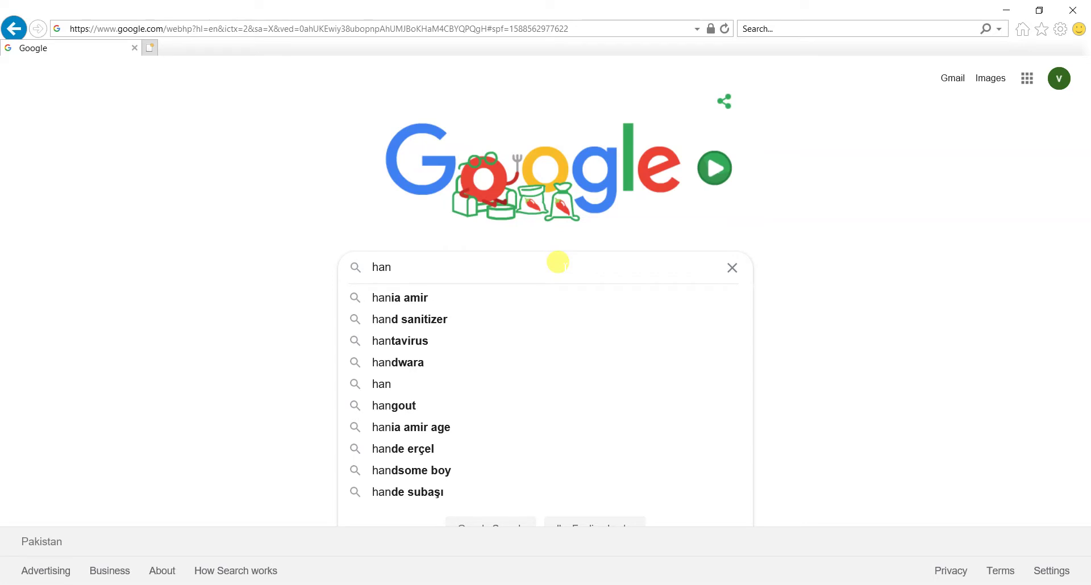
pyautogui.write('dbrake')
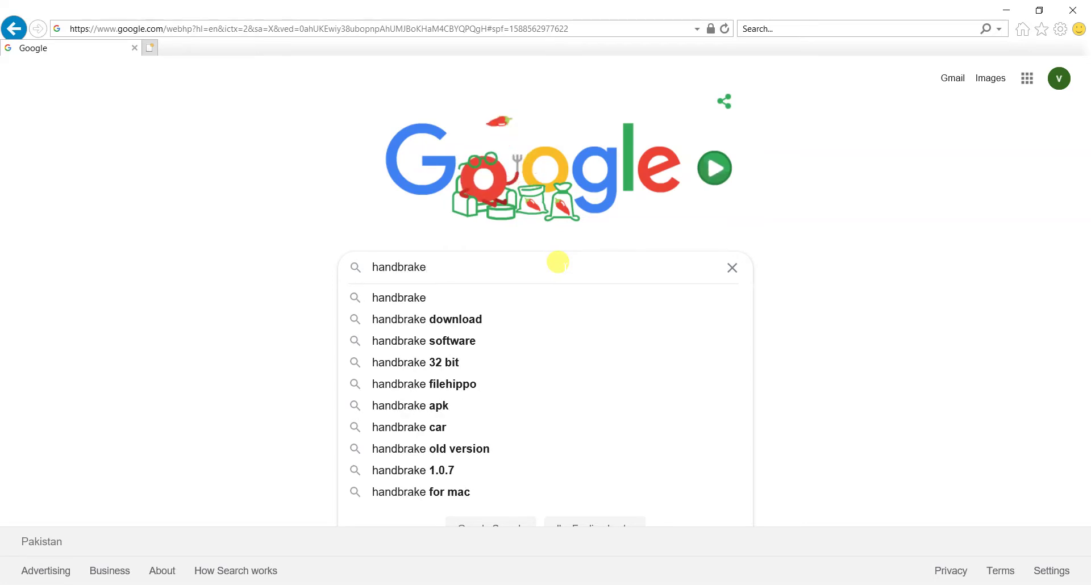
pyautogui.press('Return')
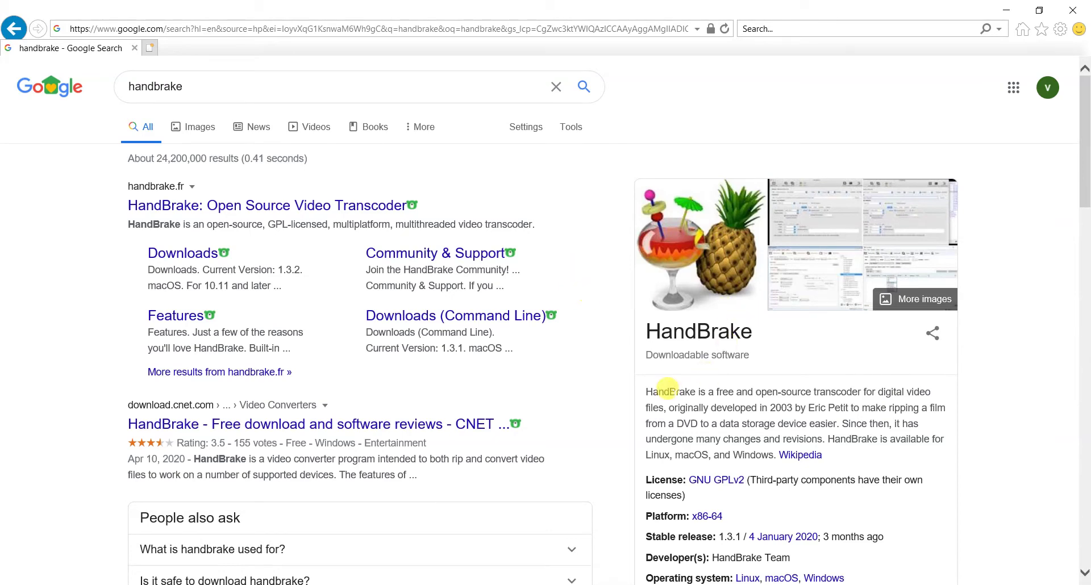
# Open the official HandBrake website handbrake.fr from the Google results.
pyautogui.moveTo(641, 386); pyautogui.dragTo(926, 389)
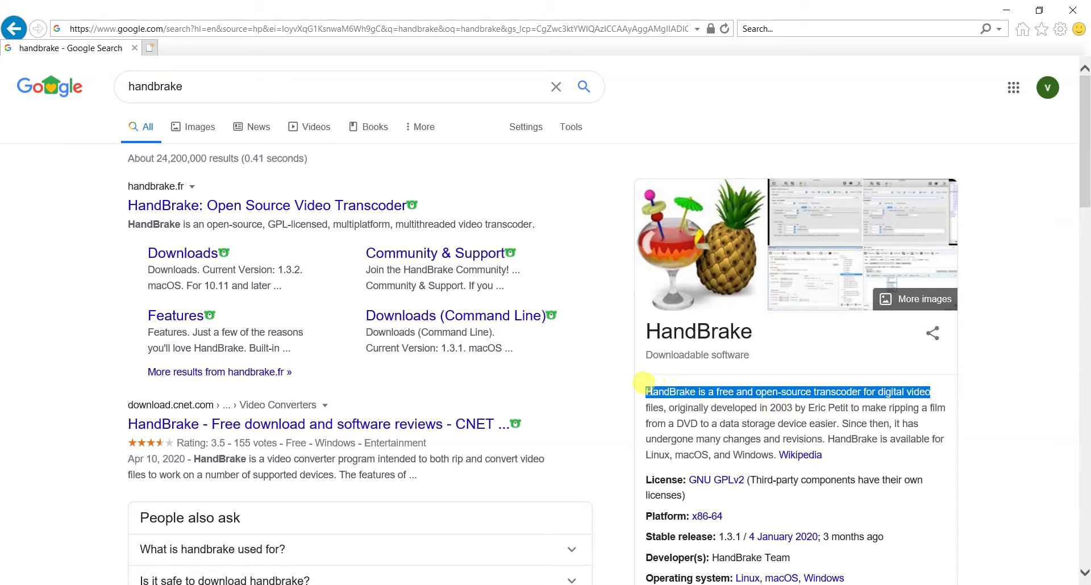
pyautogui.click(625, 390)
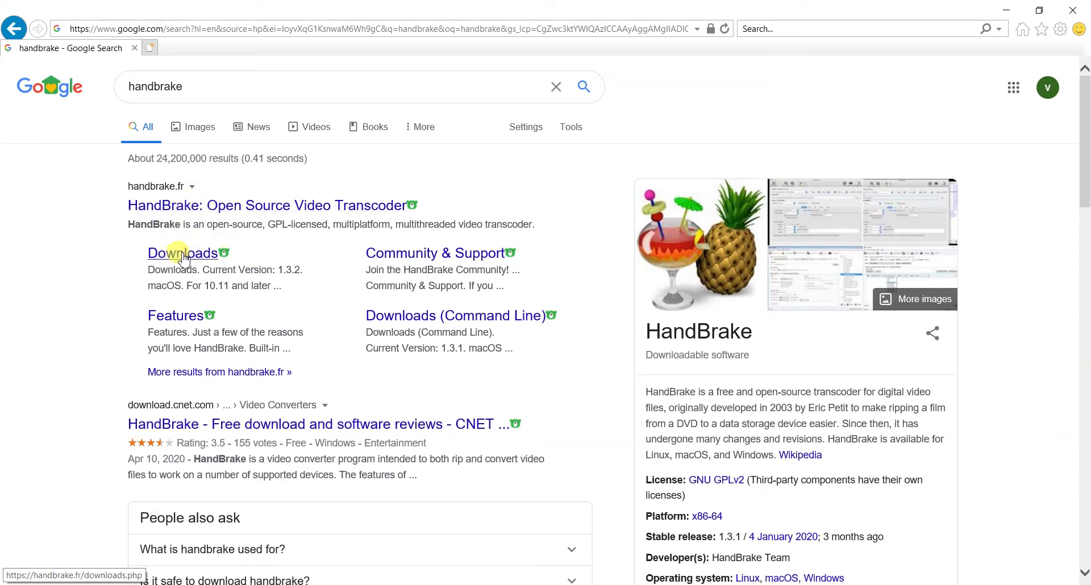
pyautogui.click(200, 208)
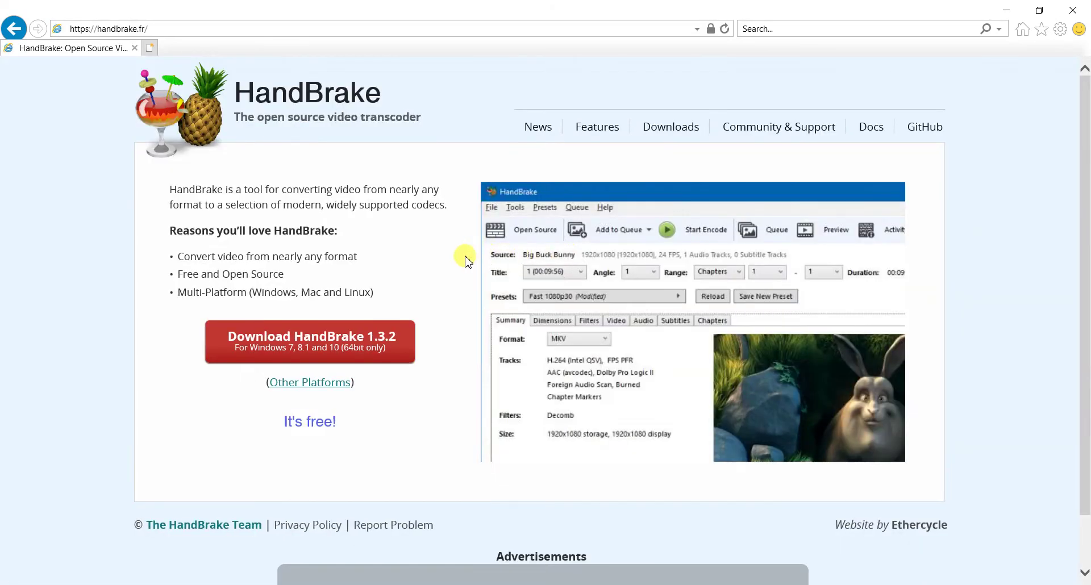
# Request the HandBrake 1.3.2 Windows installer download from handbrake.fr.
pyautogui.click(295, 347)
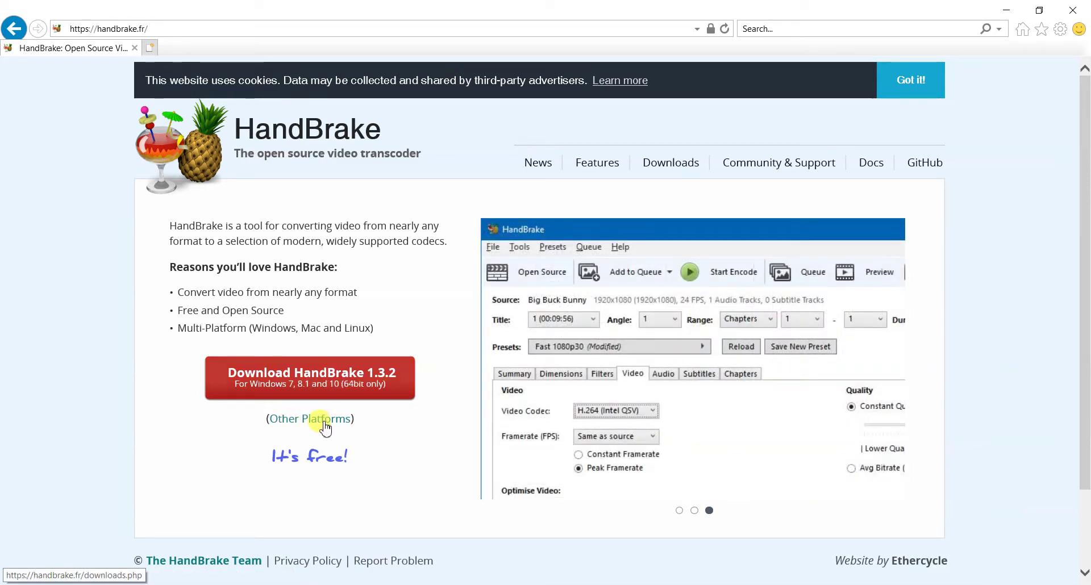
pyautogui.click(297, 375)
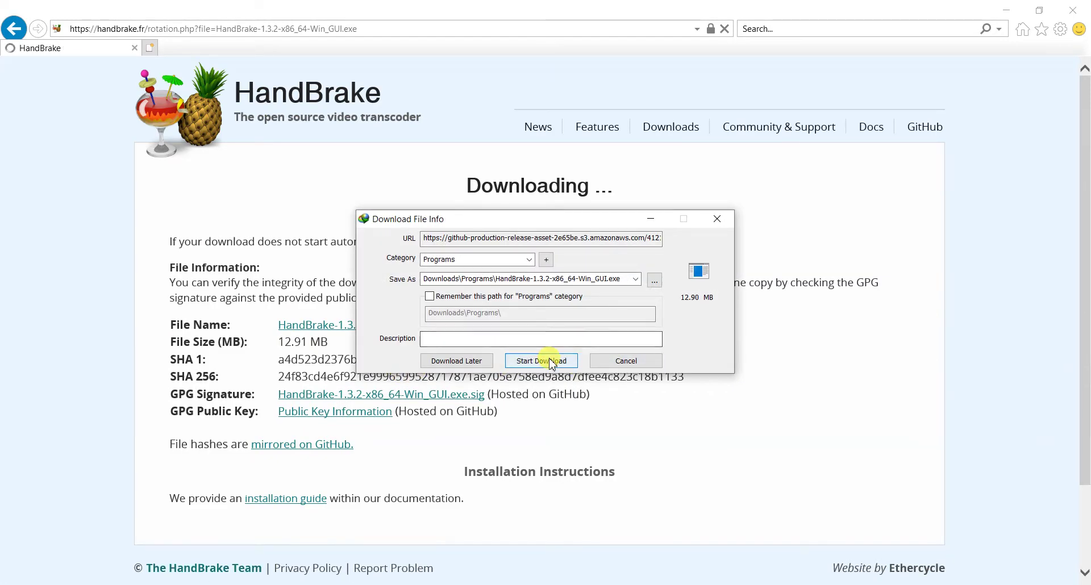
# Download the 12.90 MB HandBrake installer with Internet Download Manager and run it.
pyautogui.click(552, 362)
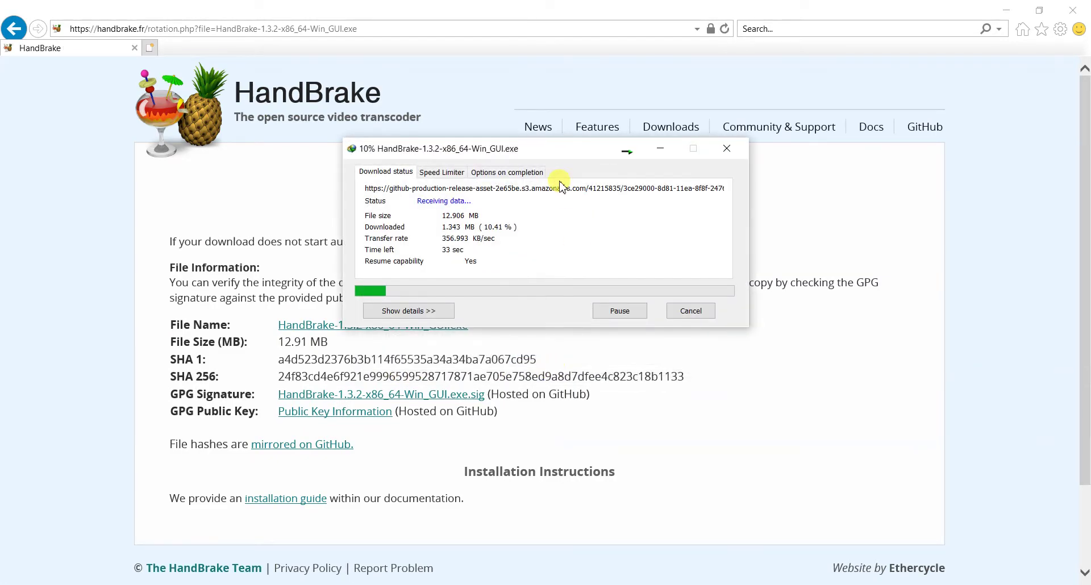
pyautogui.moveTo(549, 156); pyautogui.dragTo(507, 254)
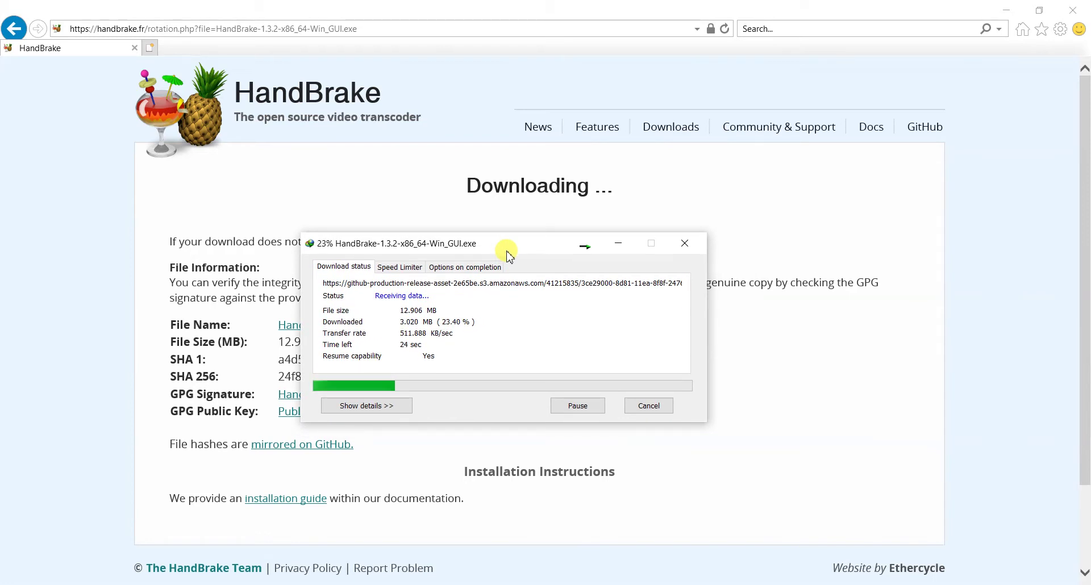
pyautogui.moveTo(509, 257); pyautogui.dragTo(521, 290)
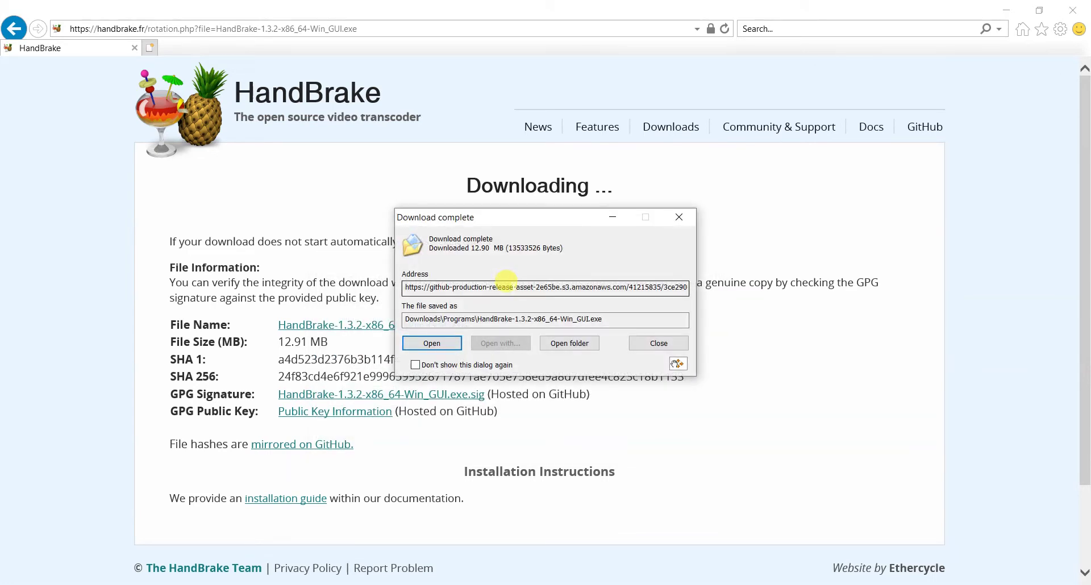
pyautogui.click(452, 345)
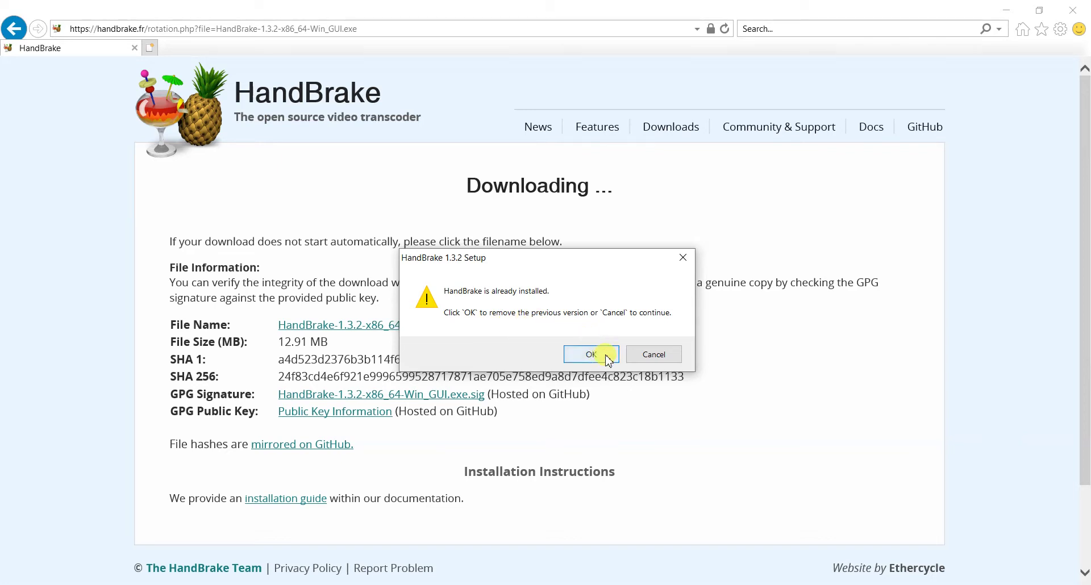
# Quit HandBrake 1.3.2 Setup, keeping the existing installation, and bring up the Start menu.
pyautogui.click(647, 358)
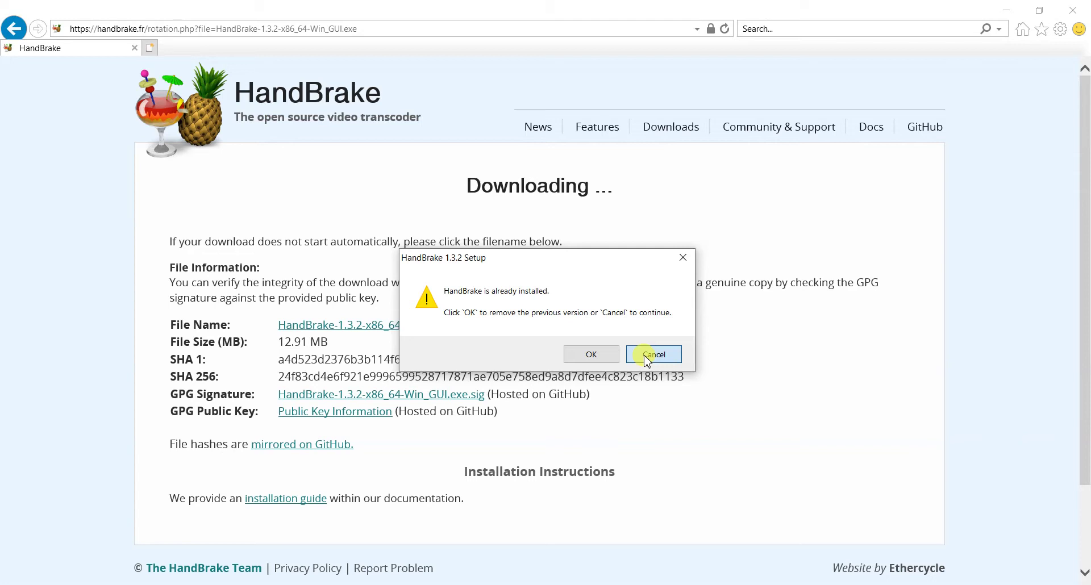
pyautogui.click(647, 358)
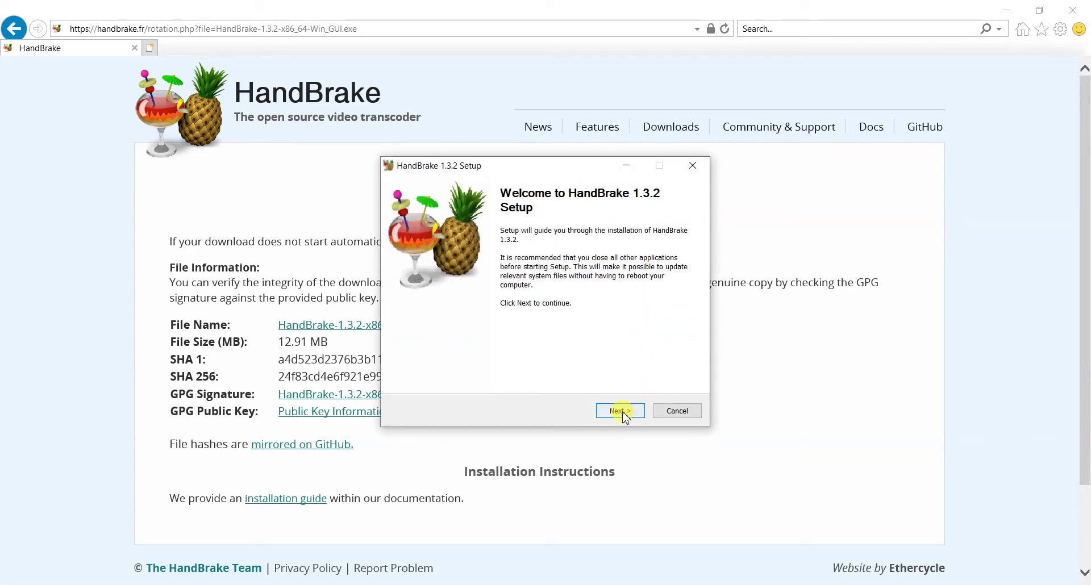
pyautogui.click(625, 416)
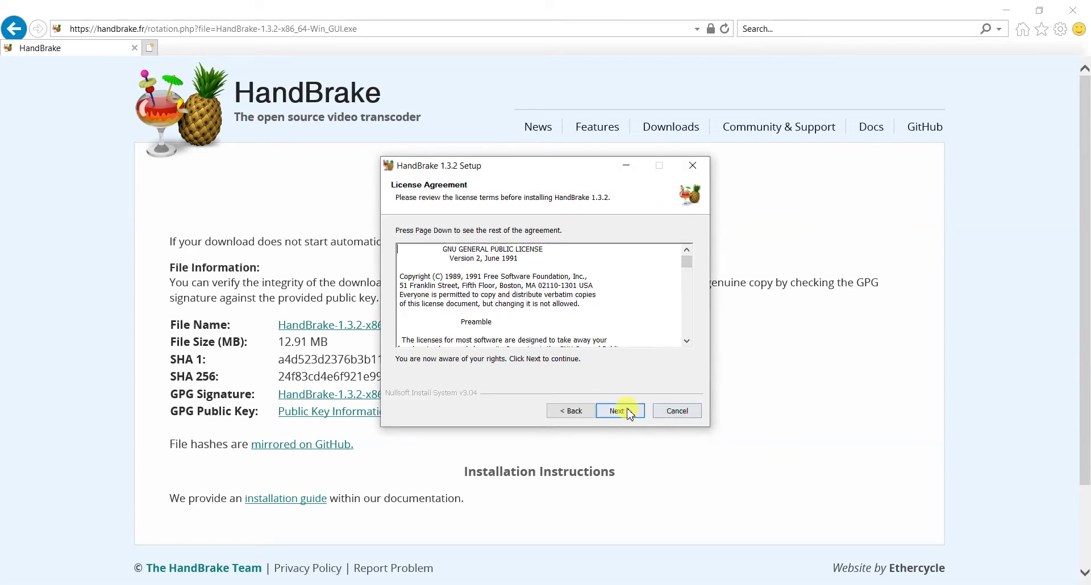
pyautogui.click(638, 413)
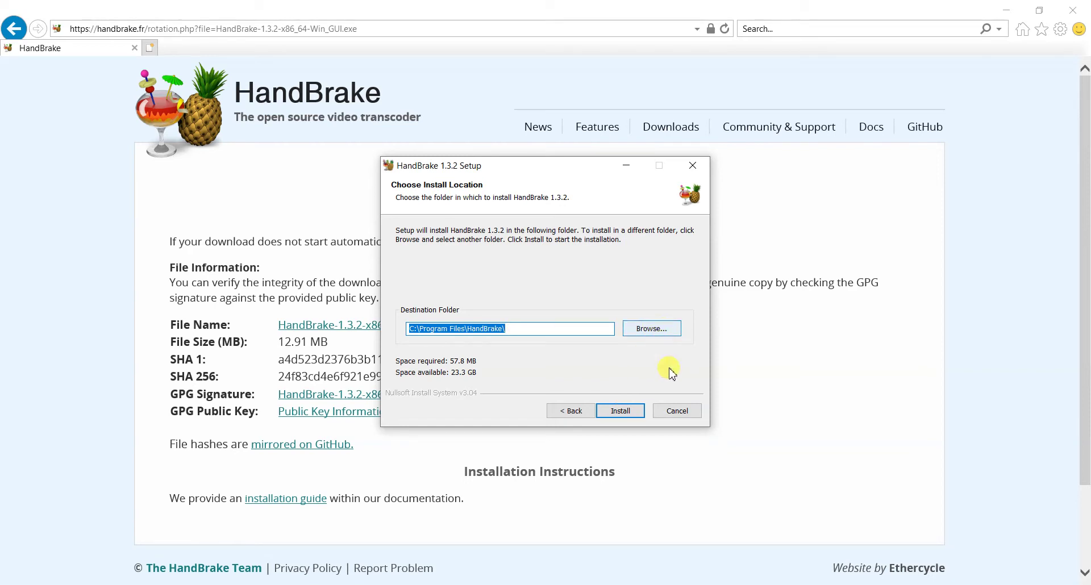
pyautogui.click(677, 411)
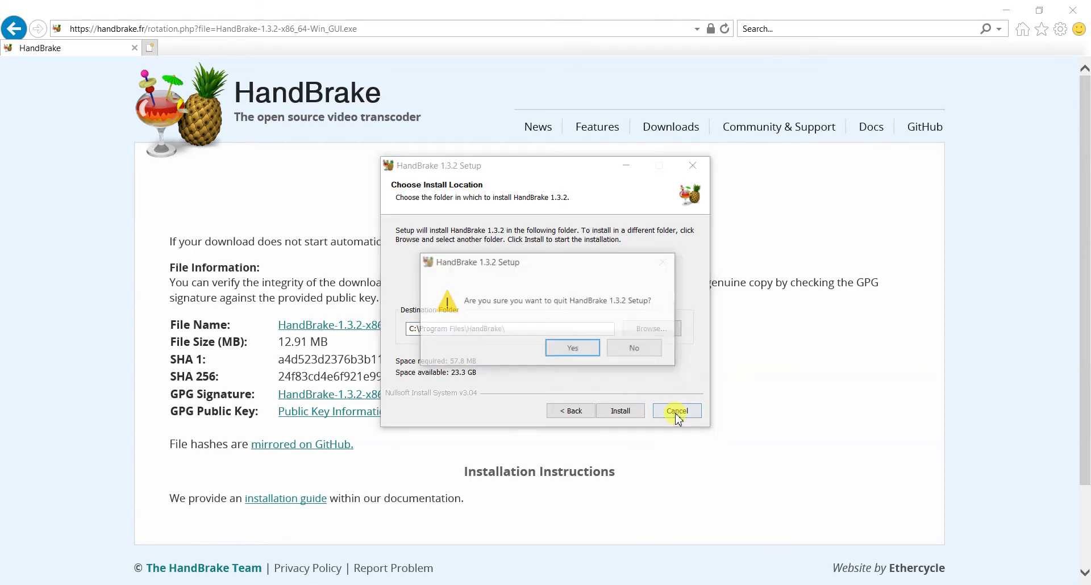
pyautogui.click(587, 352)
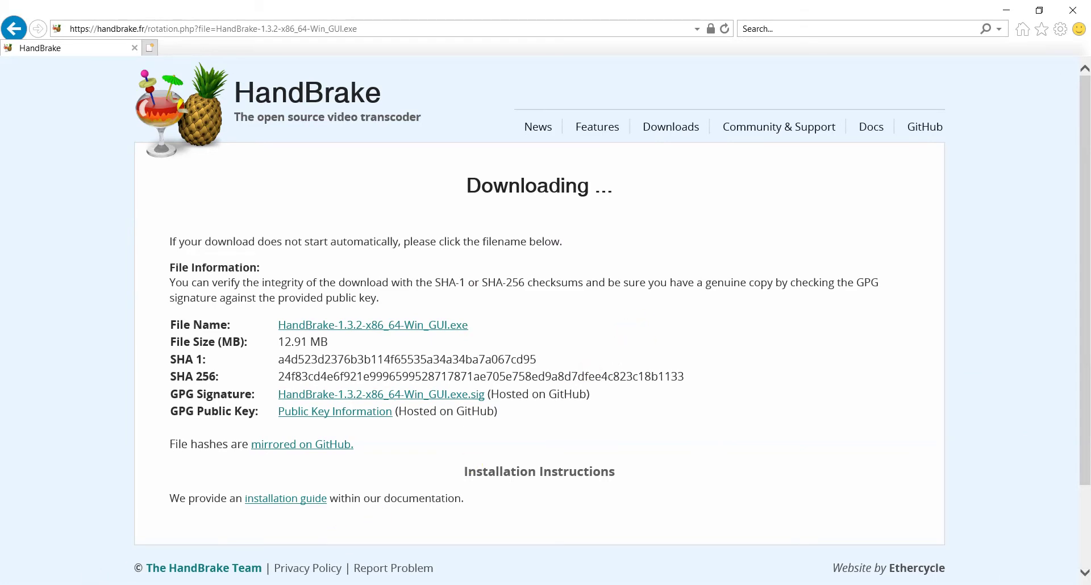
pyautogui.click(11, 583)
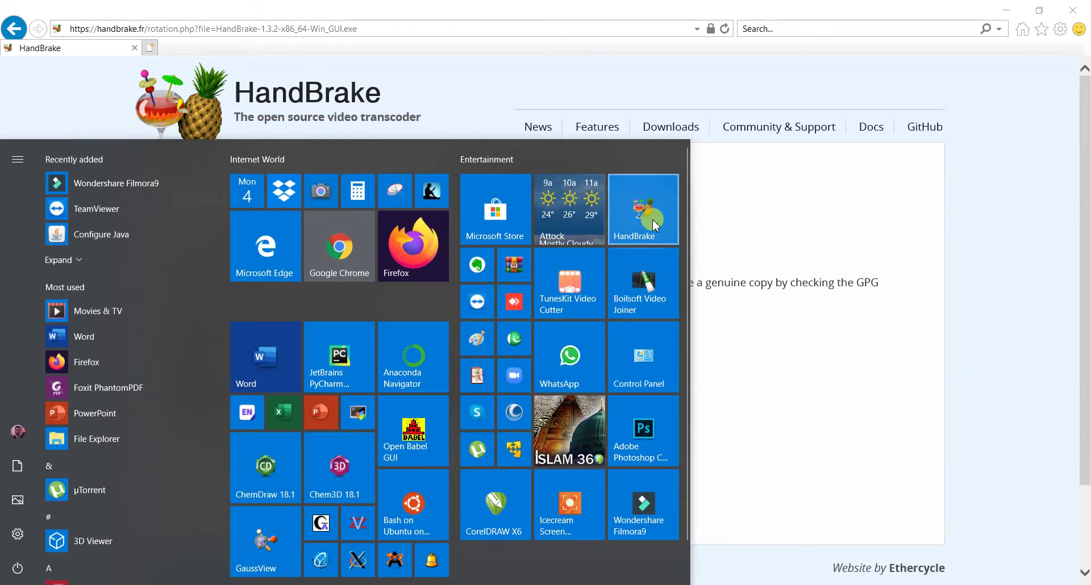
# Launch HandBrake, move its window to the lower right, and minimize the browser.
pyautogui.click(755, 210)
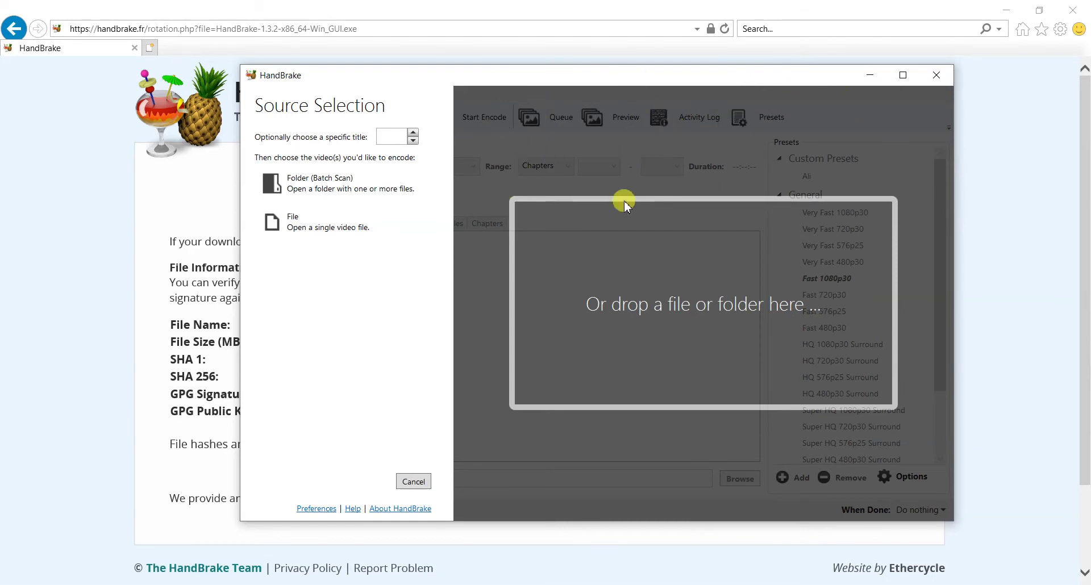
pyautogui.moveTo(572, 79); pyautogui.dragTo(700, 141)
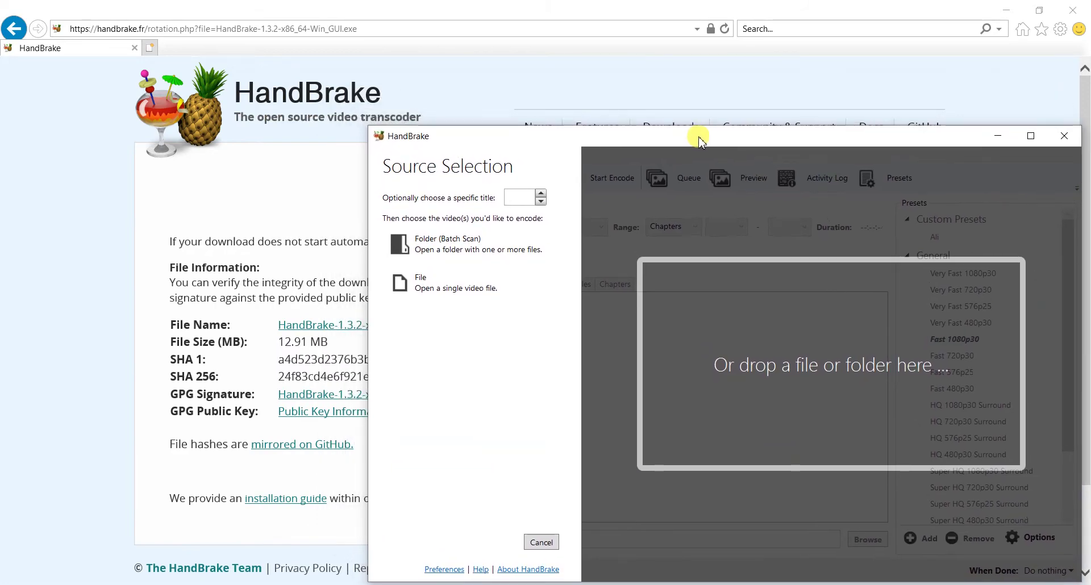
pyautogui.click(1008, 7)
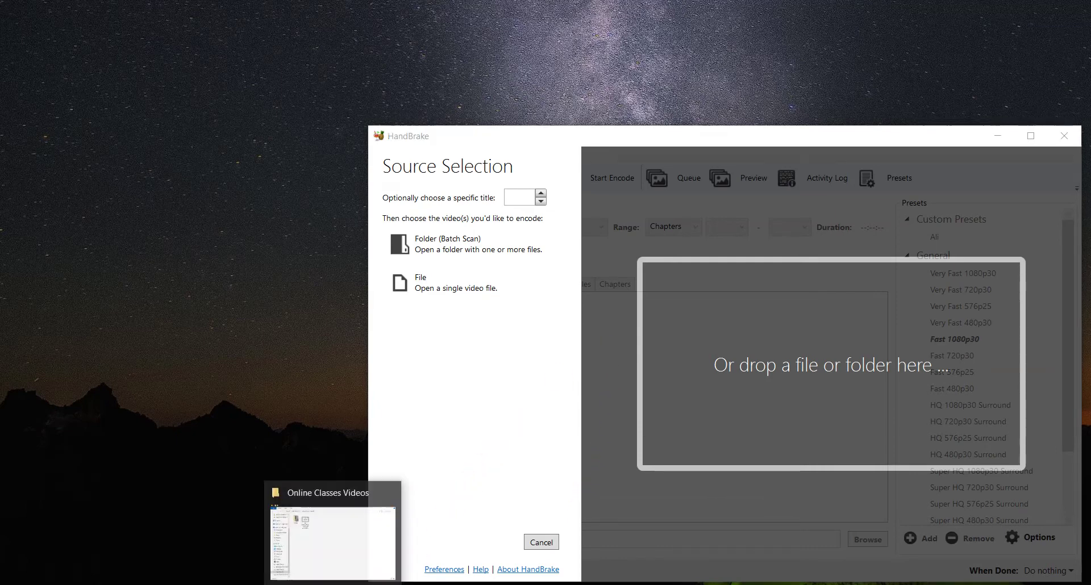
# Show the Online Classes Videos folder and select the 578 MB lecture MP4 beside HandBrake.
pyautogui.click(315, 545)
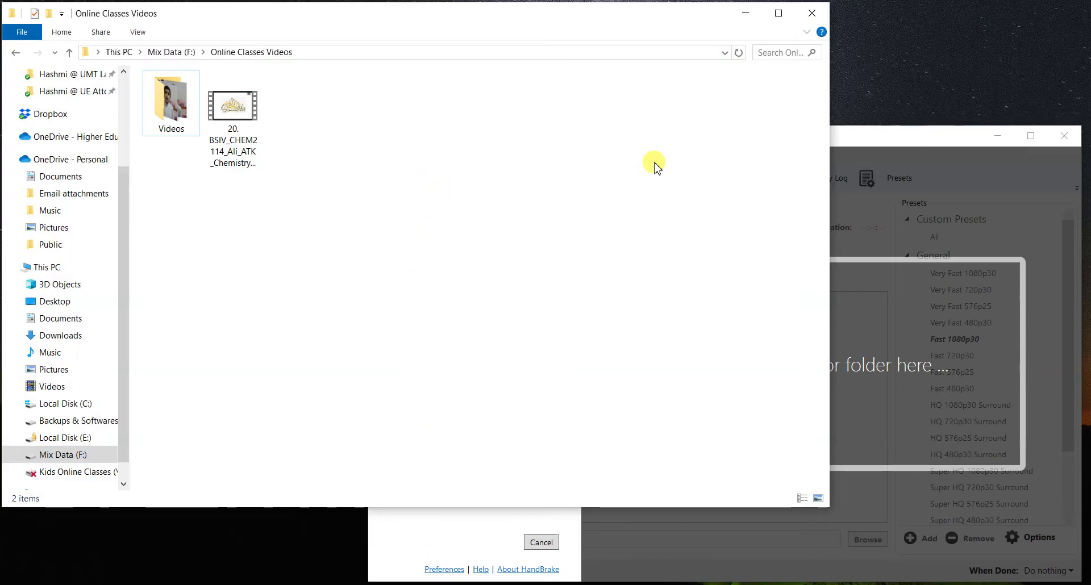
pyautogui.click(893, 145)
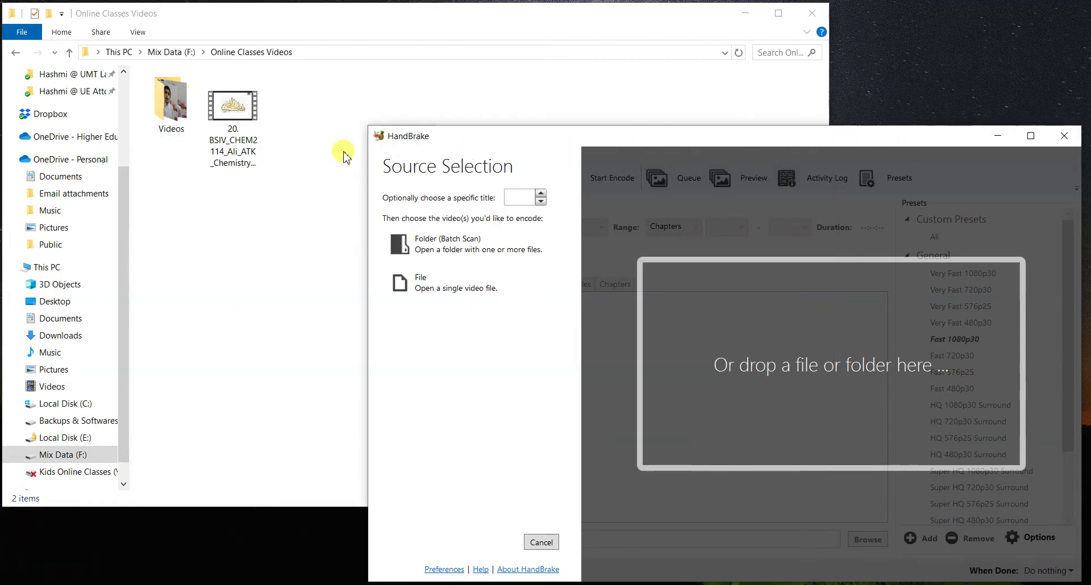
pyautogui.click(233, 109)
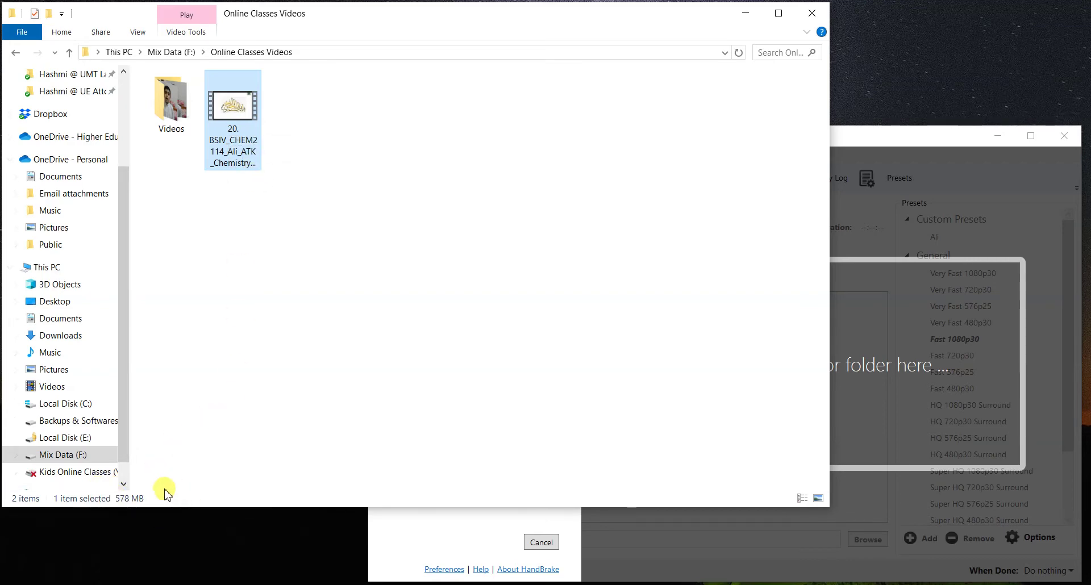
pyautogui.click(881, 139)
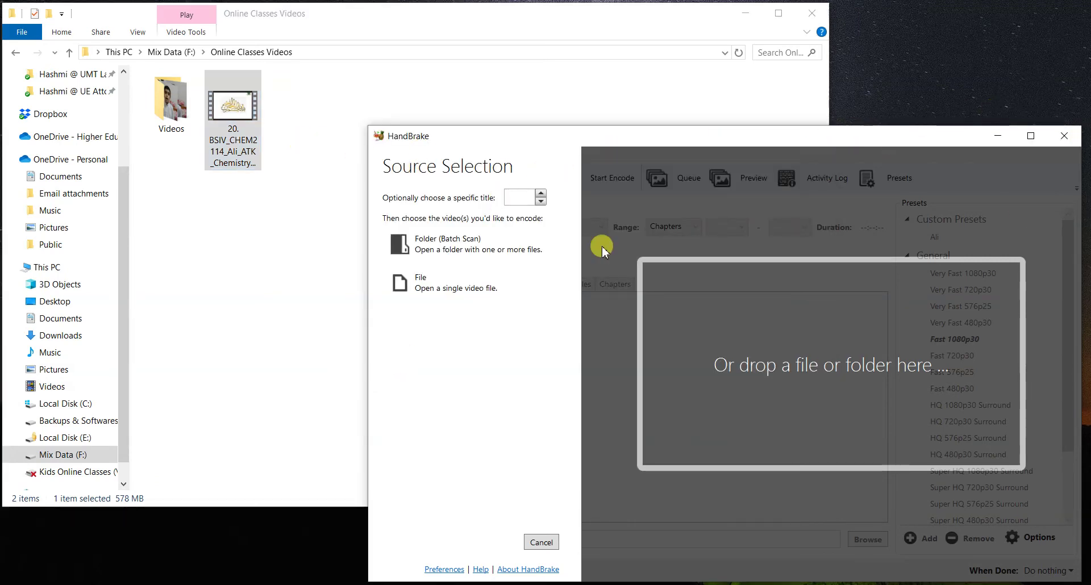
# Drop the lecture video into HandBrake as source and enable Web Optimized MP4 output.
pyautogui.moveTo(231, 113); pyautogui.dragTo(765, 345)
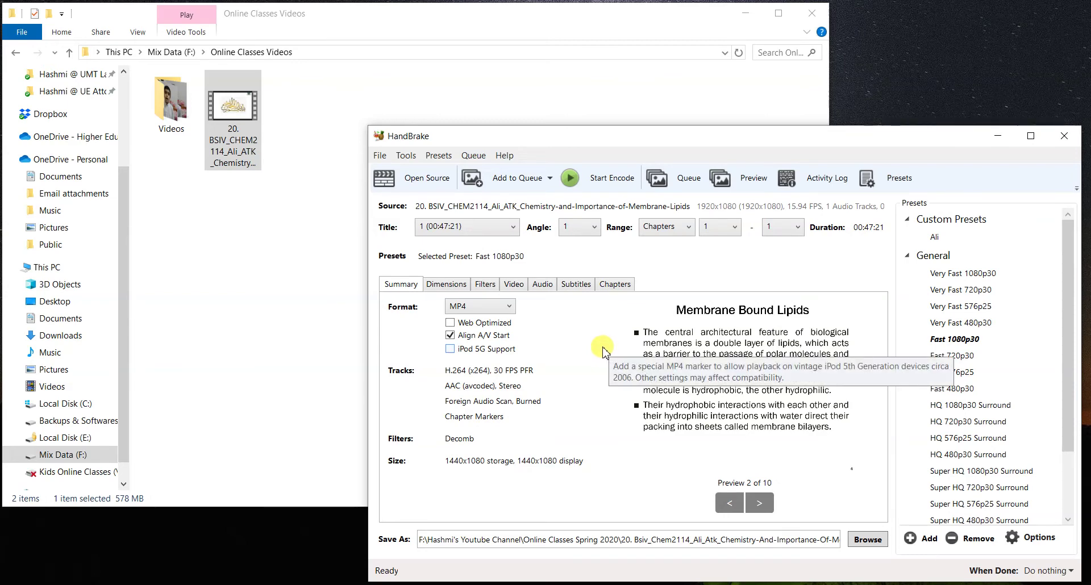
pyautogui.click(451, 323)
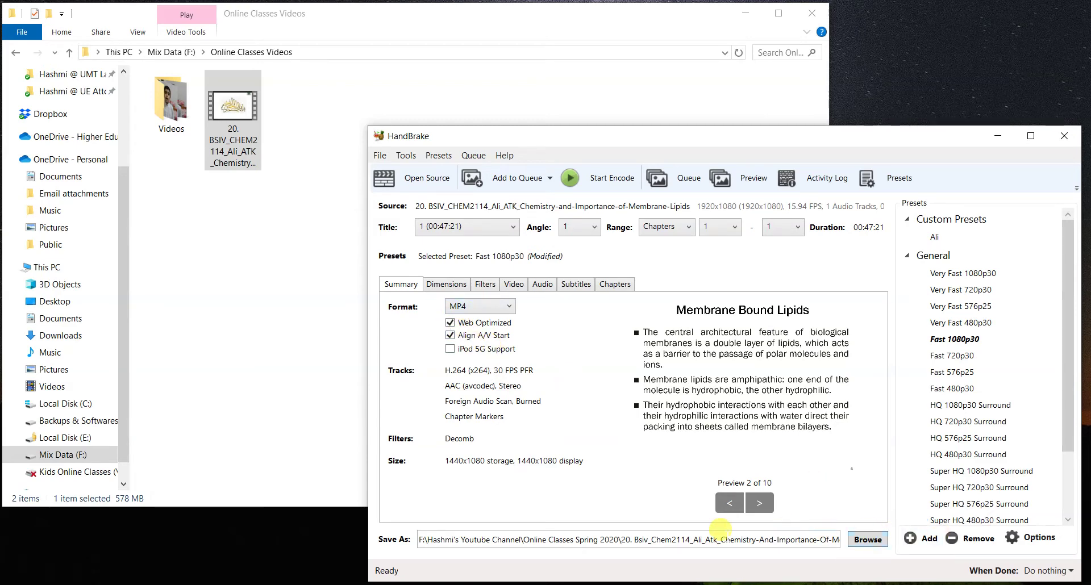
# Set the output destination to the Online Classes Videos folder on Mix Data (F:).
pyautogui.click(879, 544)
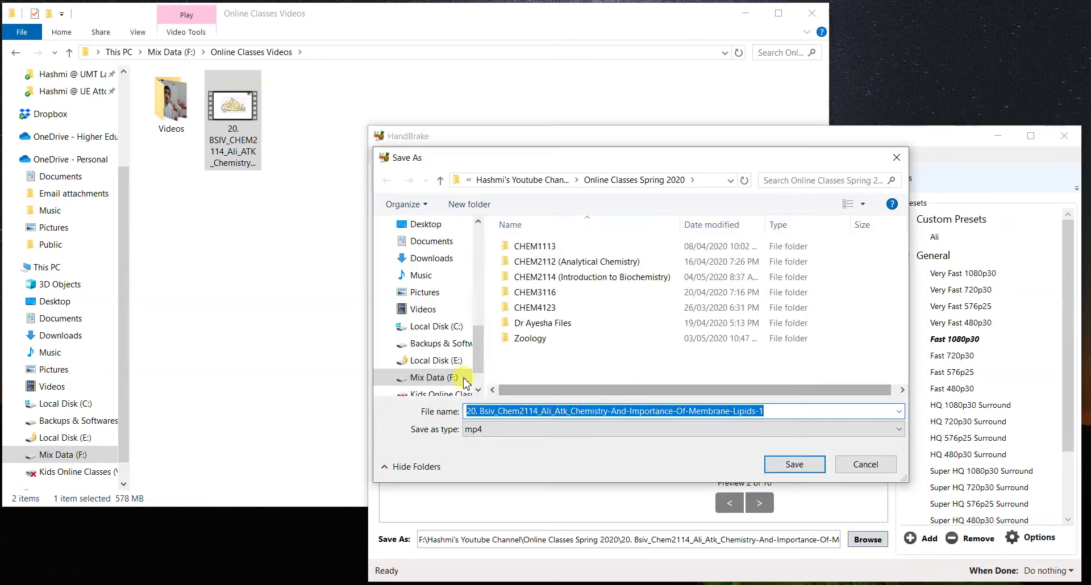
pyautogui.click(432, 377)
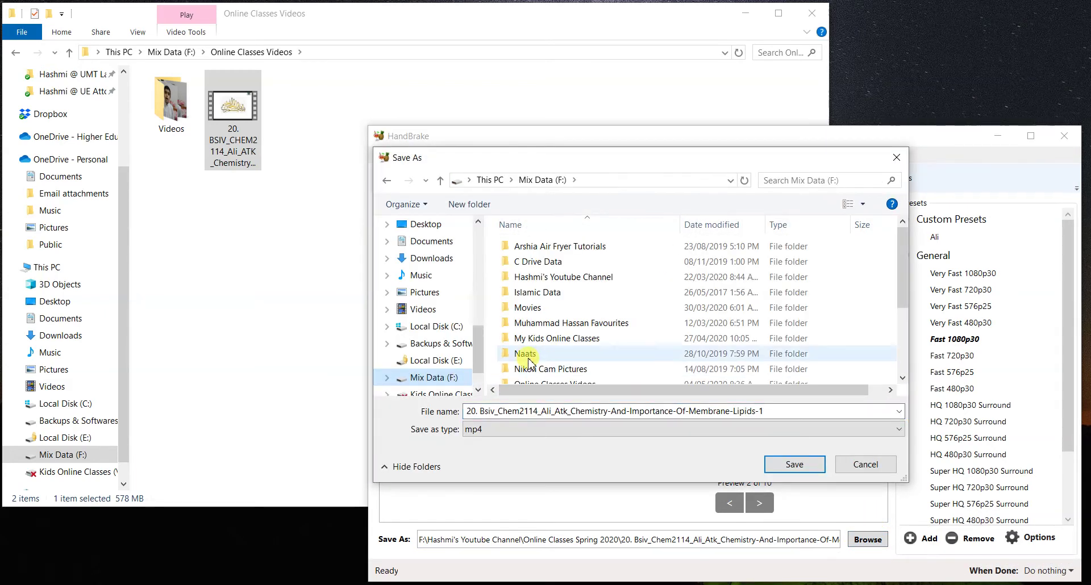
pyautogui.click(557, 355)
pyautogui.scroll(-1, 565, 375)
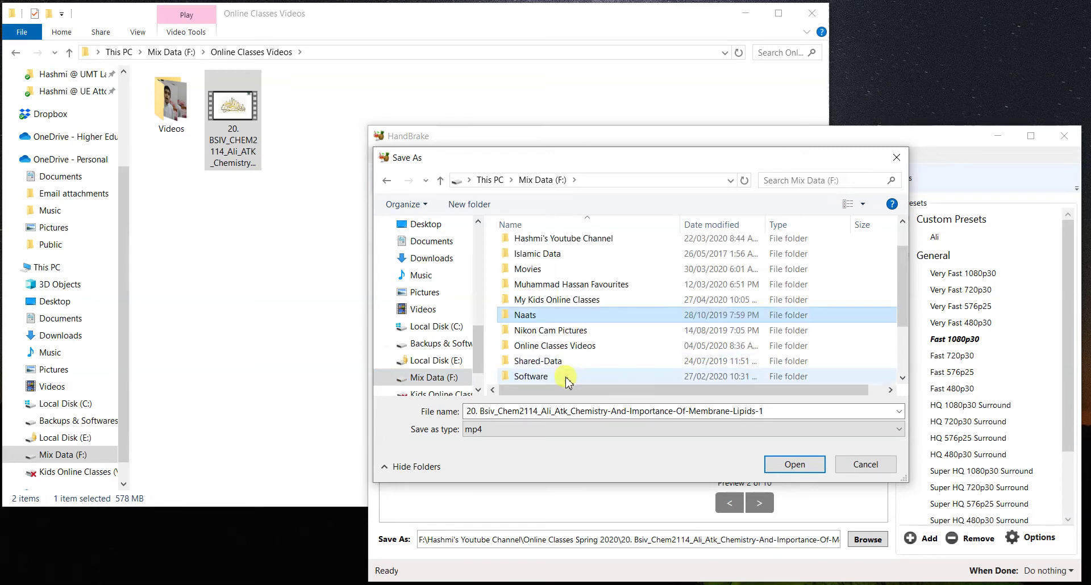
pyautogui.doubleClick(568, 345)
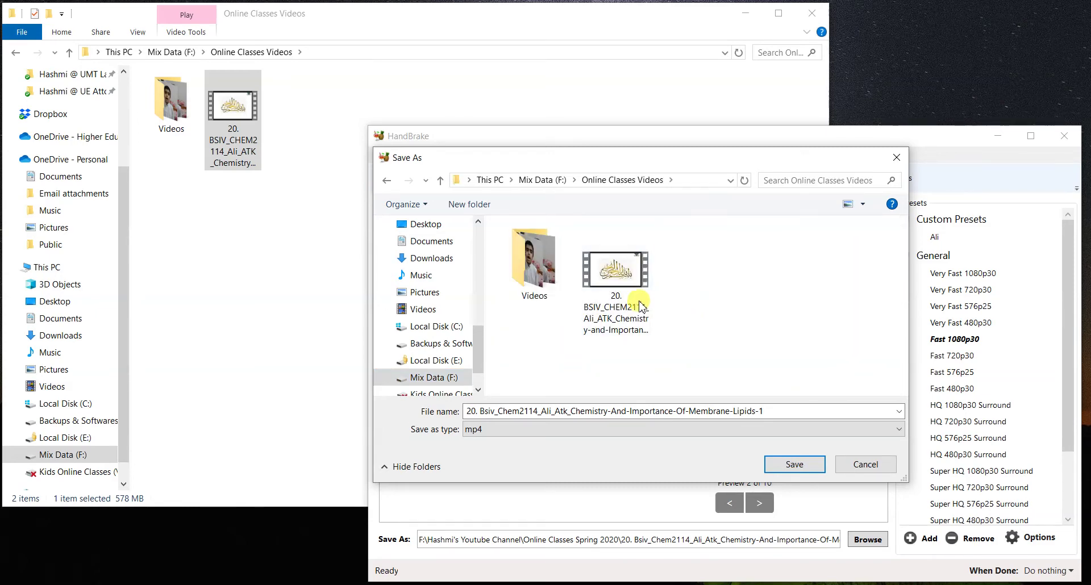
# Change the output file name to end in '- compressed' and save it.
pyautogui.click(758, 410)
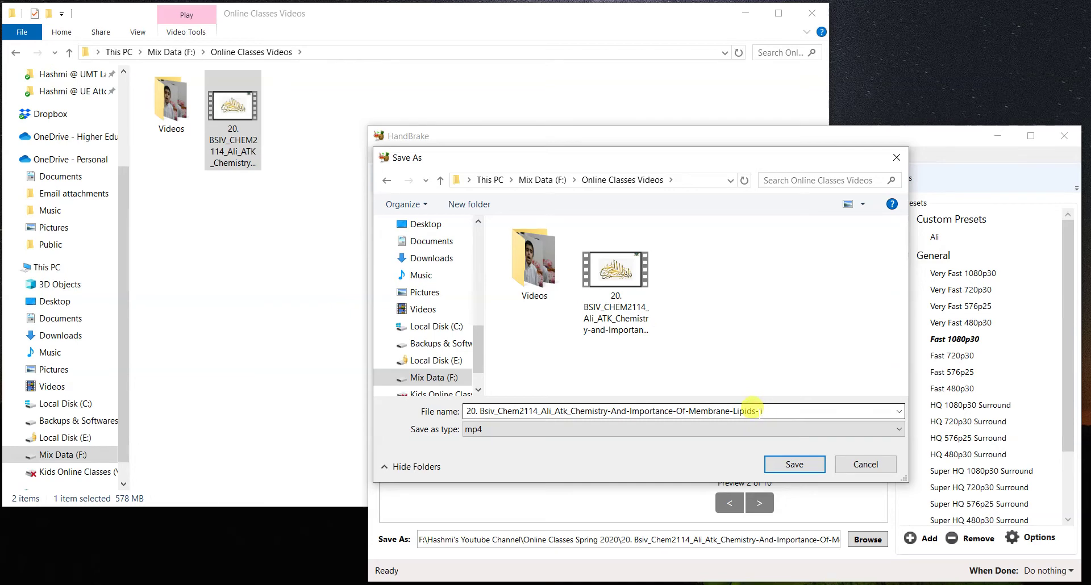
pyautogui.hotkey('ctrl', 'a')
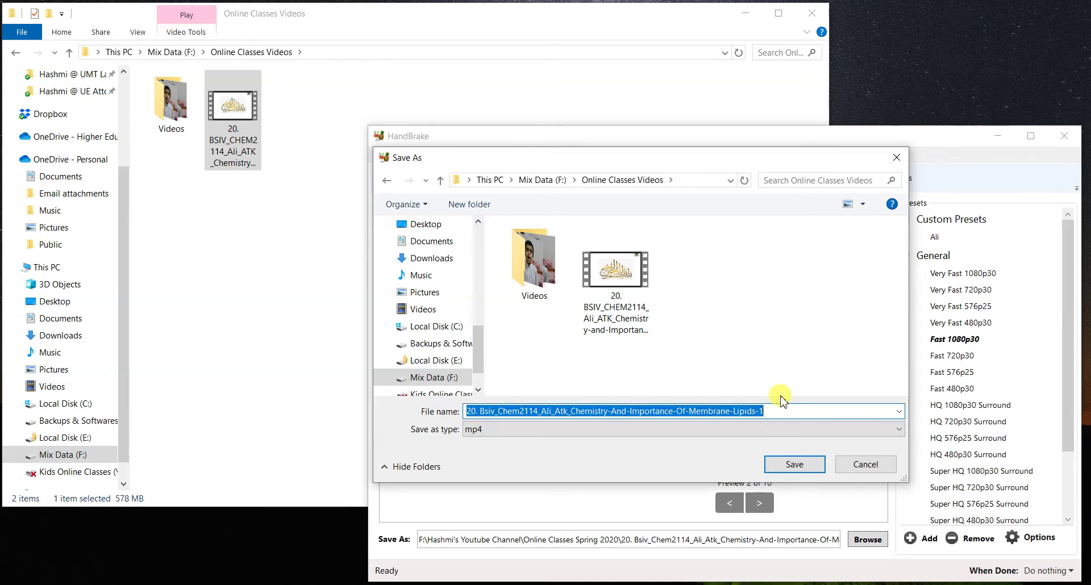
pyautogui.press('End')
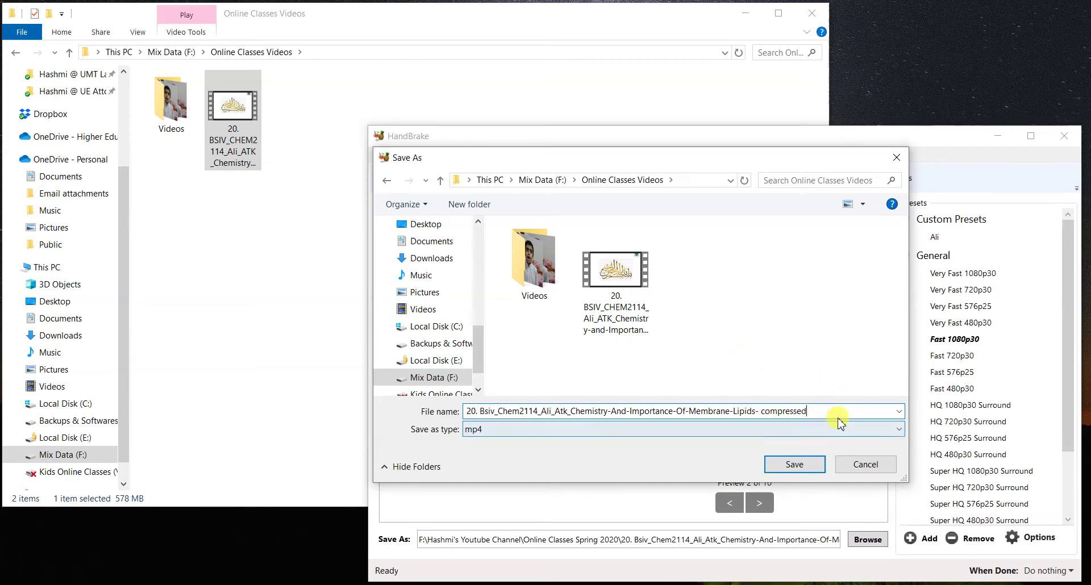
pyautogui.click(814, 410)
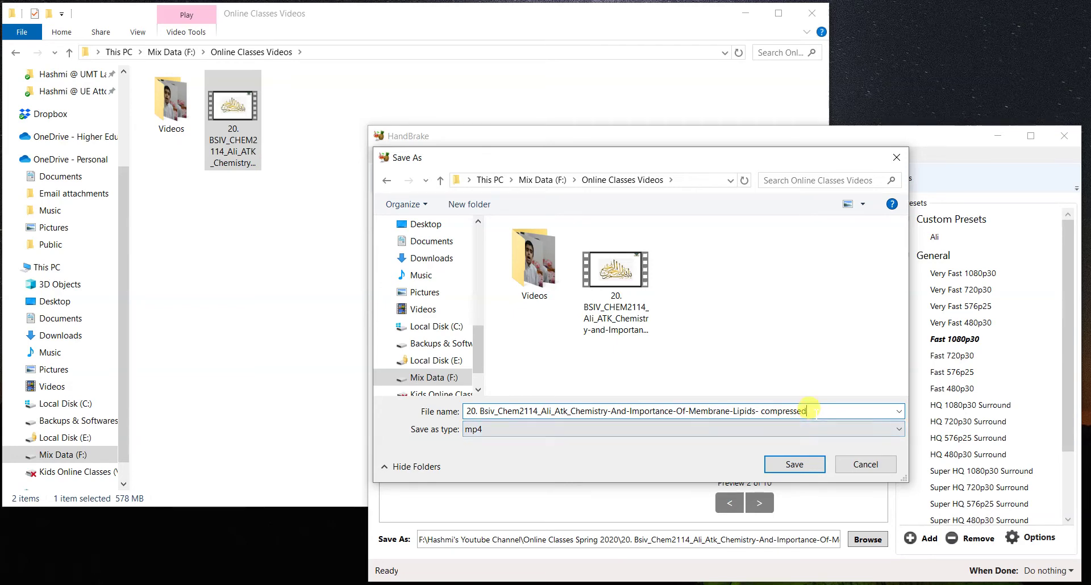
pyautogui.doubleClick(792, 410)
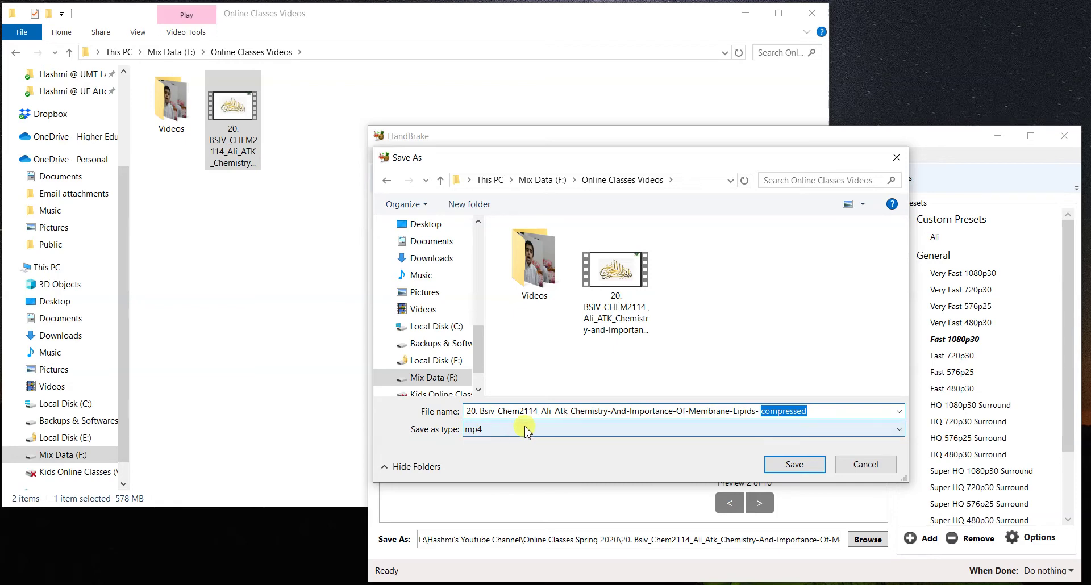
pyautogui.click(818, 465)
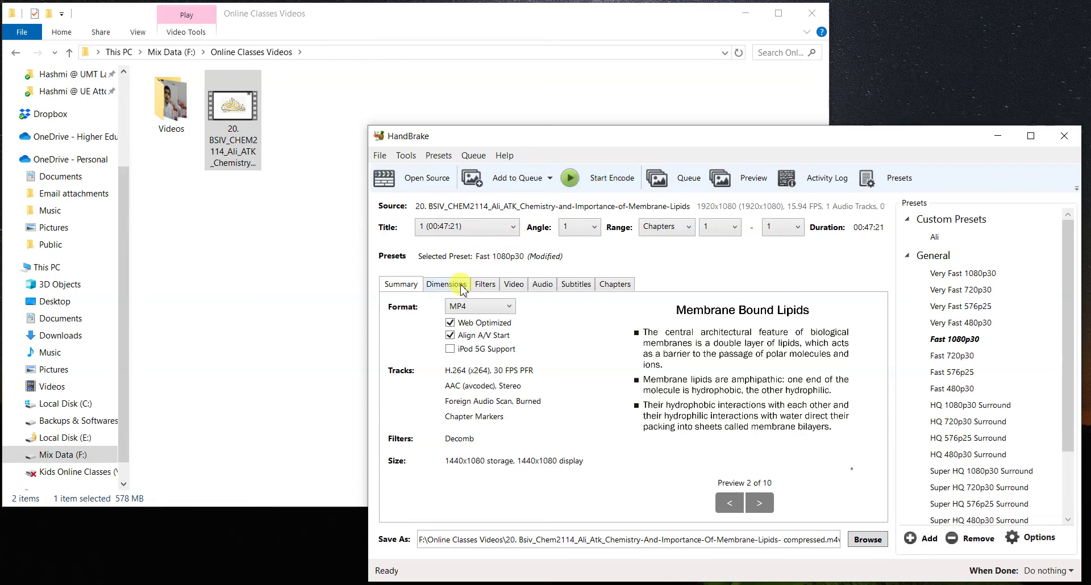
pyautogui.click(447, 284)
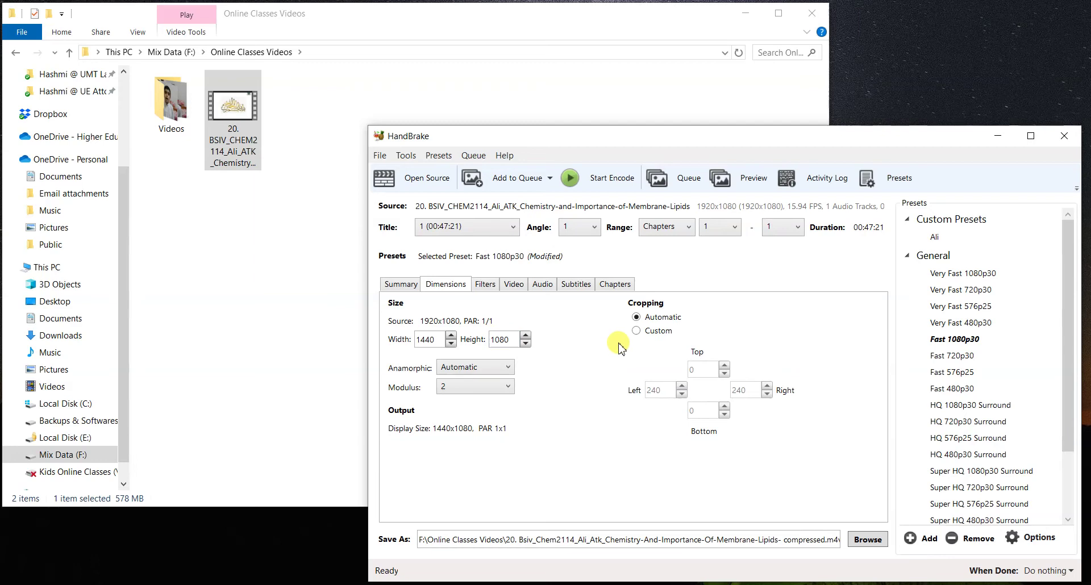
pyautogui.click(488, 288)
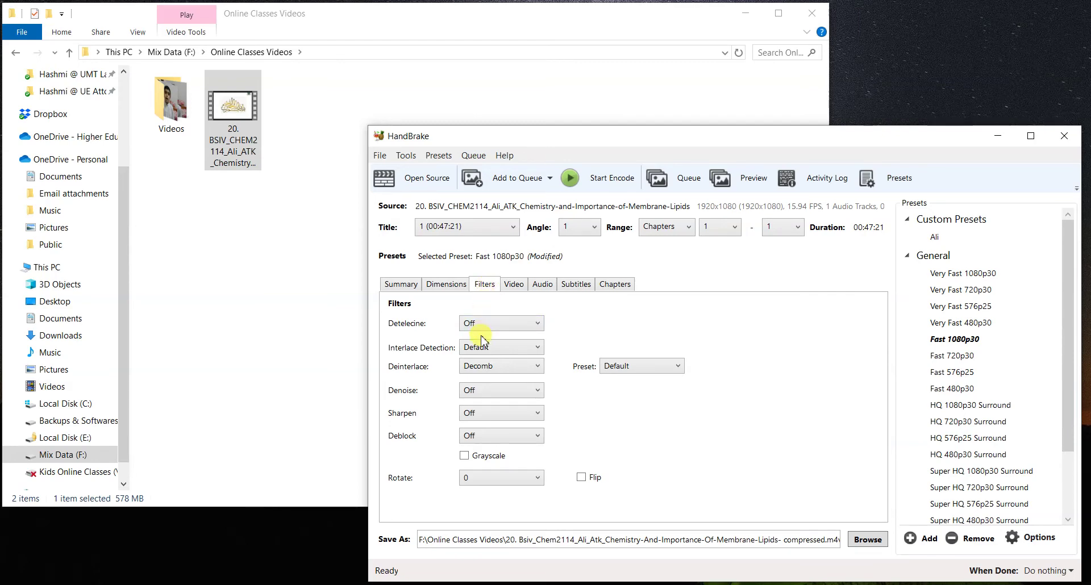
pyautogui.click(515, 286)
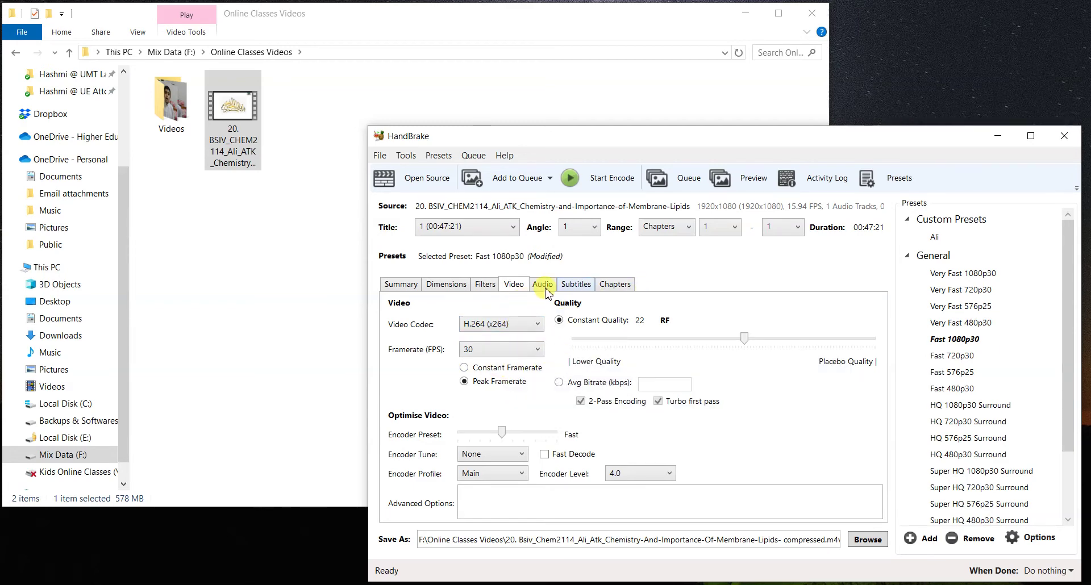
pyautogui.click(413, 287)
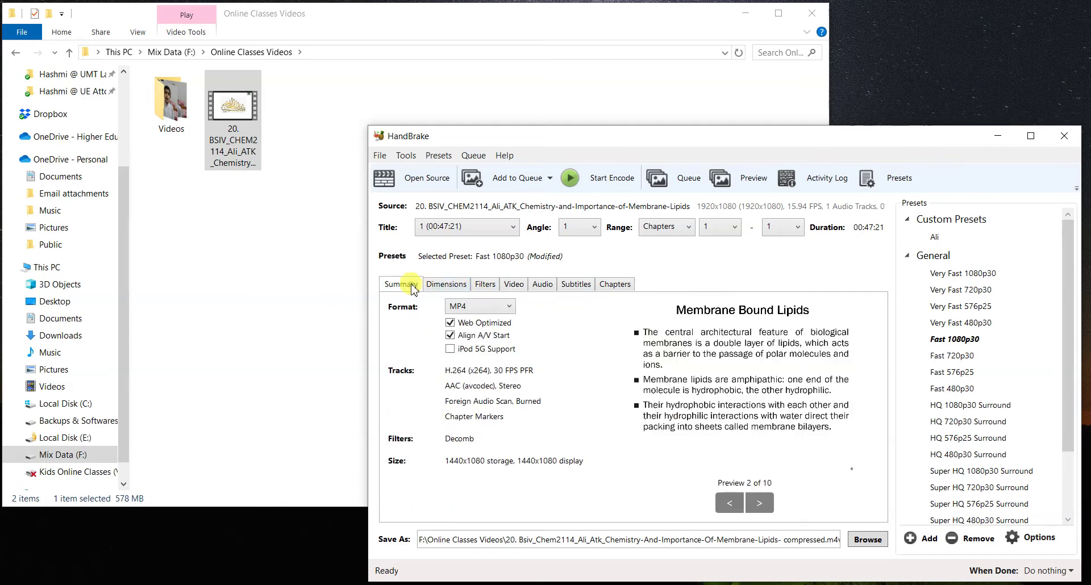
# Encode the compressed lecture copy, then minimize HandBrake.
pyautogui.click(587, 180)
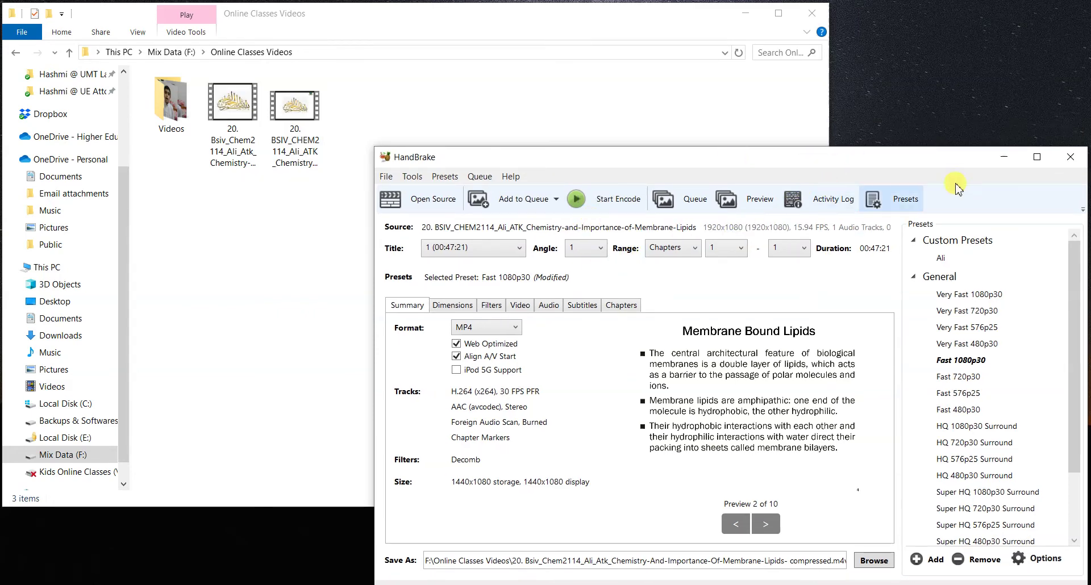
pyautogui.click(1015, 159)
# Switch the File Explorer folder view to List.
pyautogui.rightClick(396, 131)
pyautogui.moveTo(423, 141)
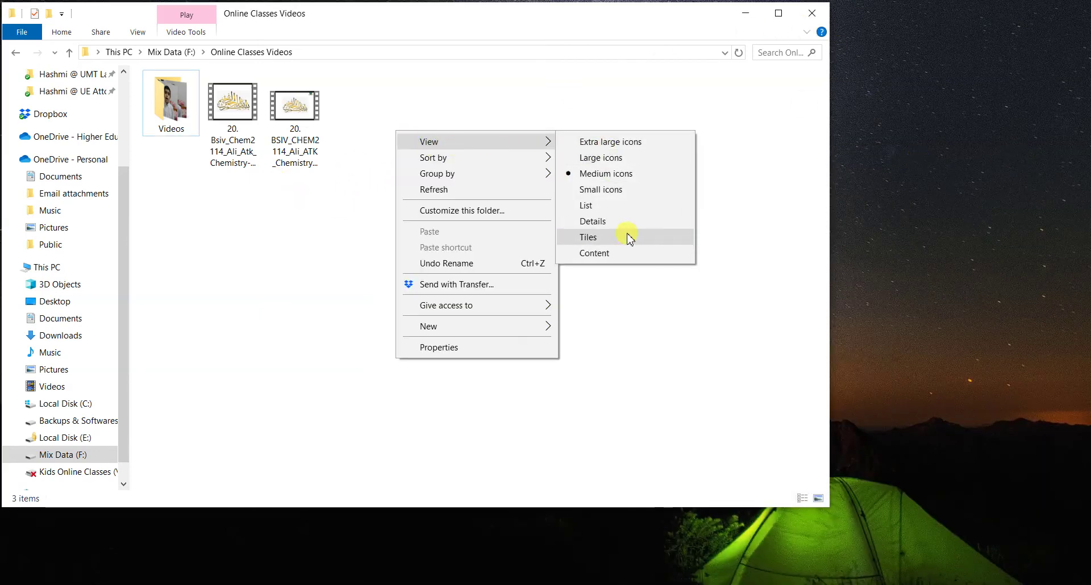
pyautogui.click(625, 207)
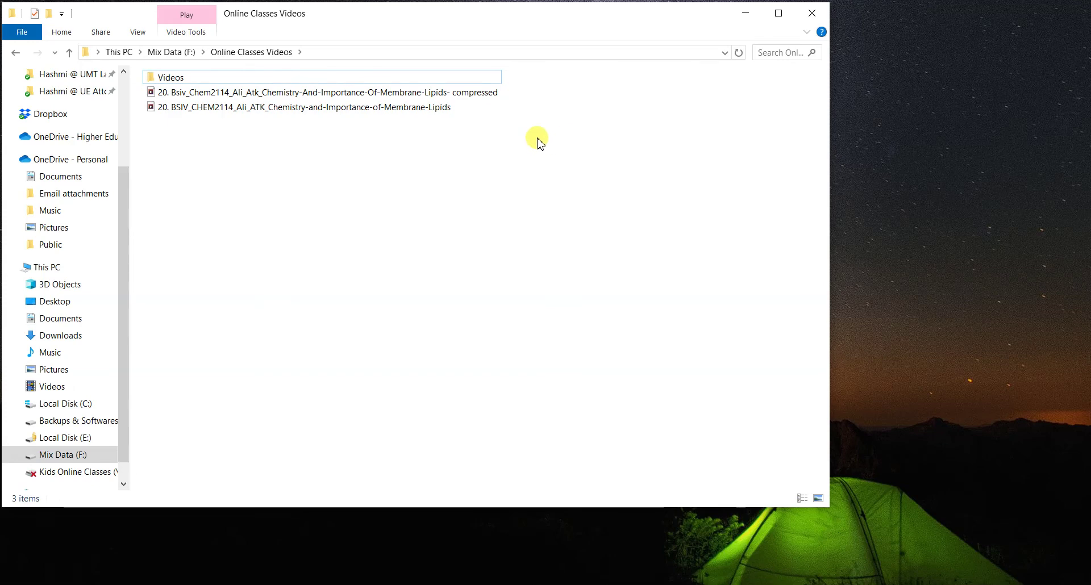
# Compare the 578 MB original with the 116 MB compressed lecture, then open the original.
pyautogui.click(410, 111)
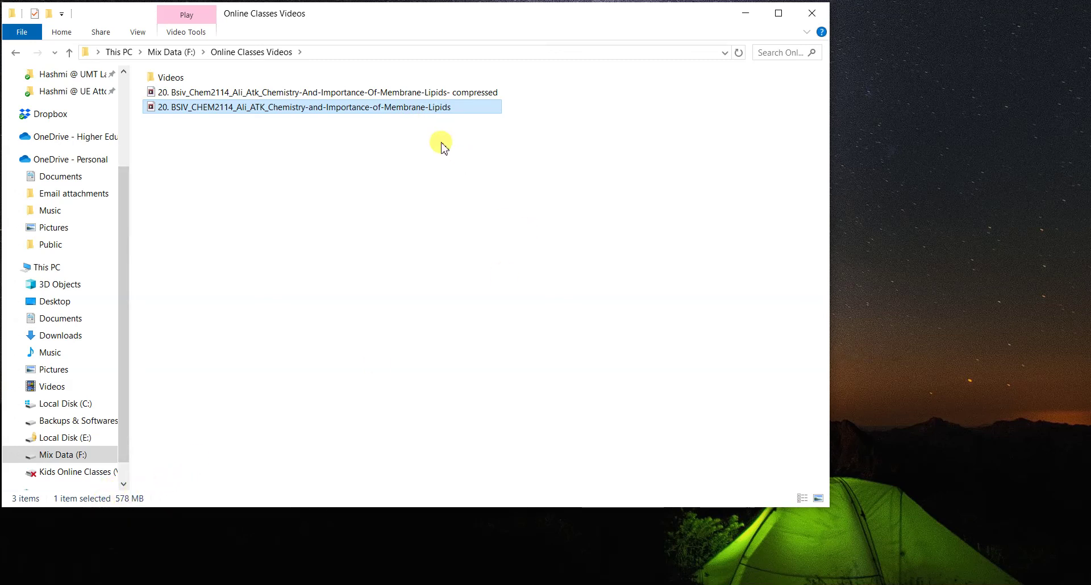
pyautogui.click(418, 93)
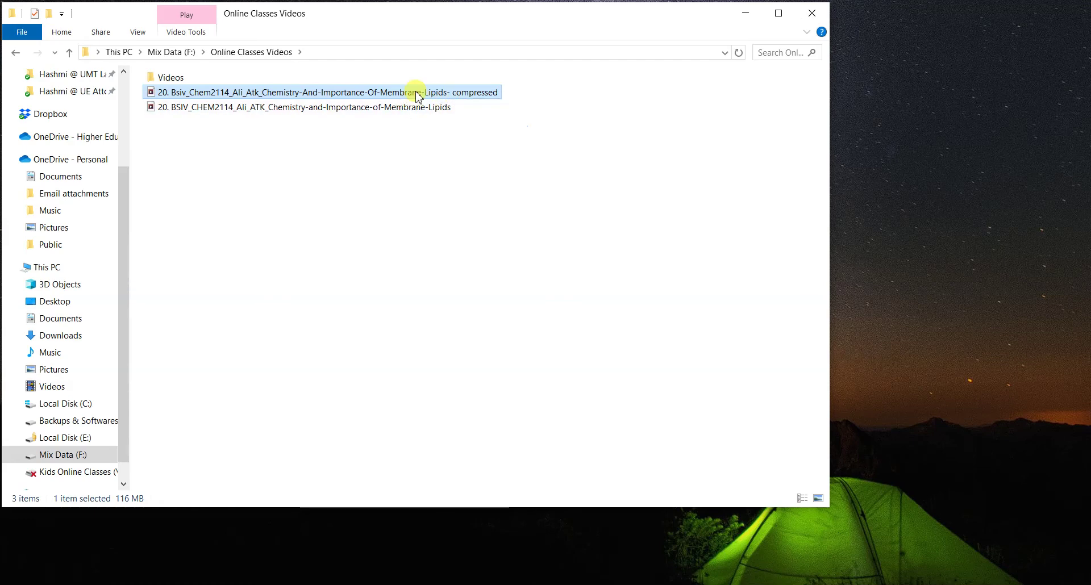
pyautogui.doubleClick(396, 108)
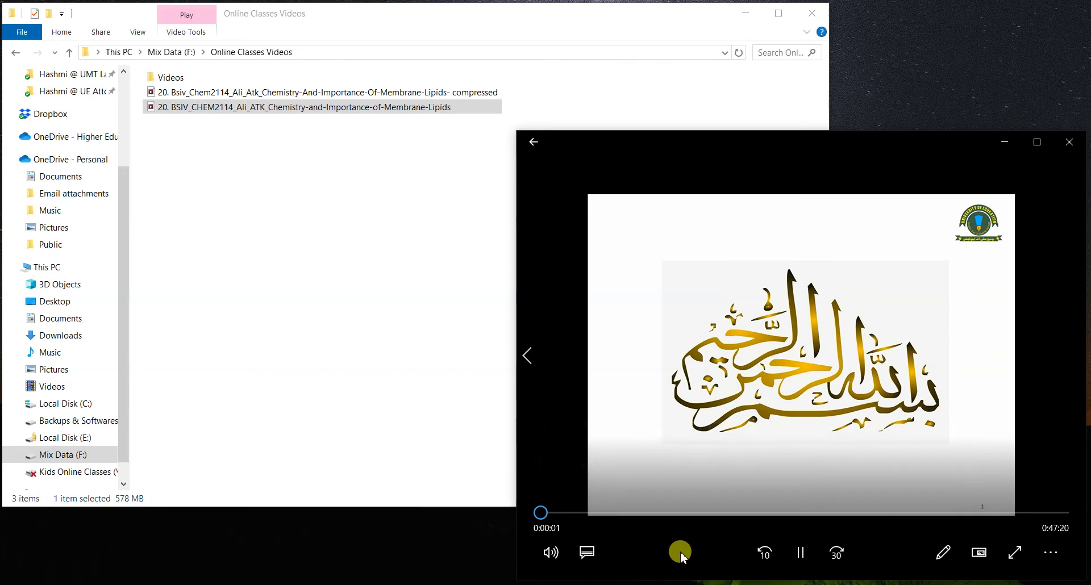
# Mute the original lecture and seek to the Glycerophospholipids slide.
pyautogui.click(558, 553)
pyautogui.click(571, 505)
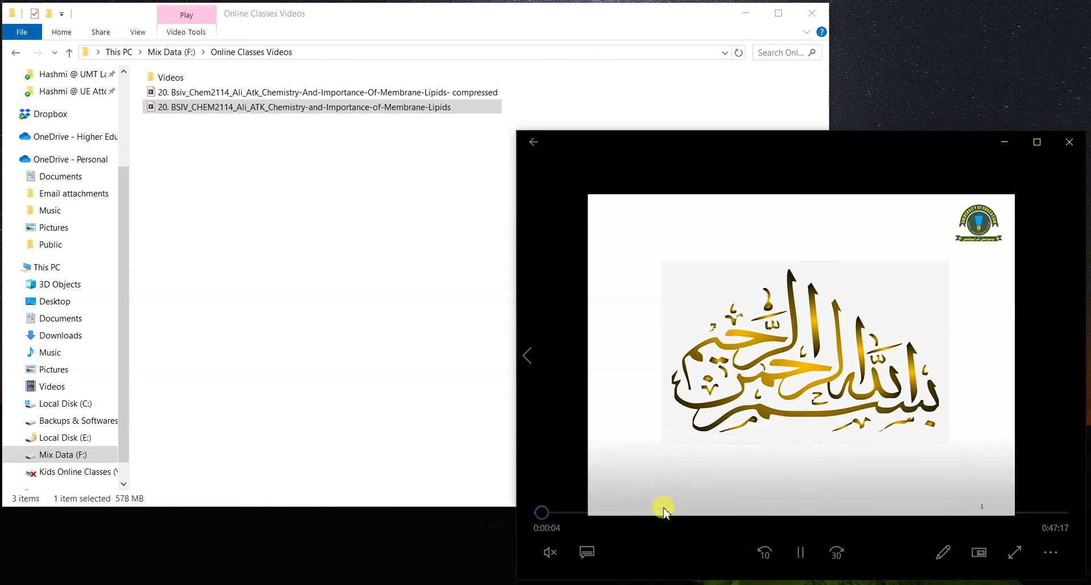
pyautogui.moveTo(743, 517)
pyautogui.click(696, 512)
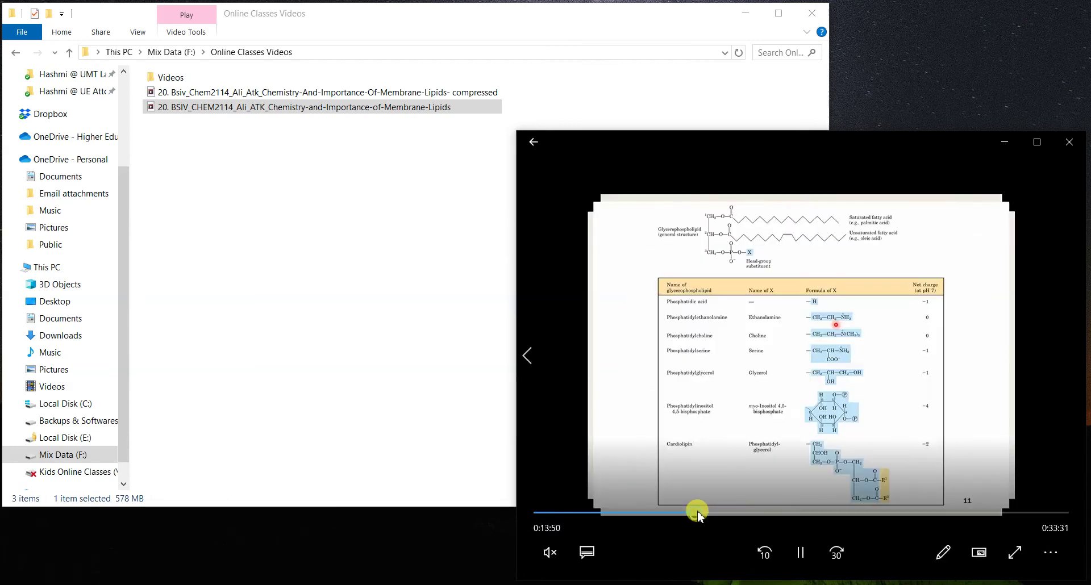
pyautogui.click(738, 515)
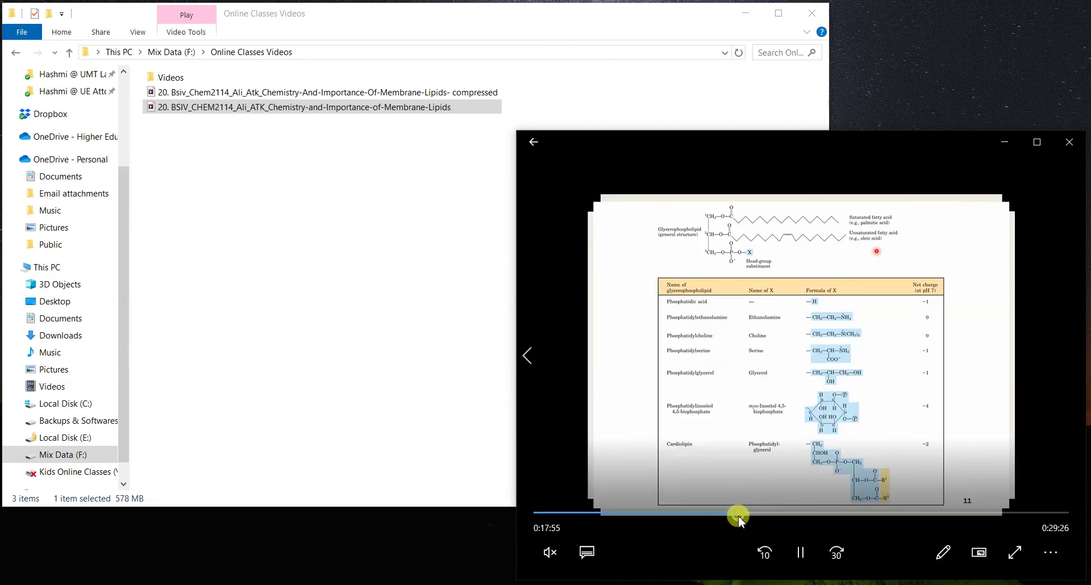
pyautogui.click(703, 515)
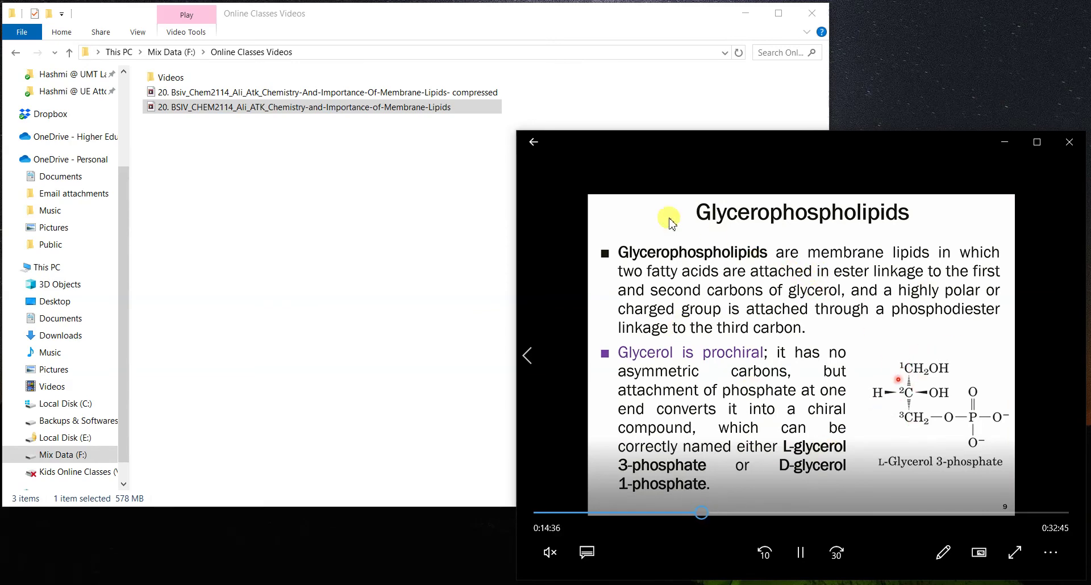
# Play the compressed lecture at the same Glycerophospholipids slide, then close the player.
pyautogui.doubleClick(311, 95)
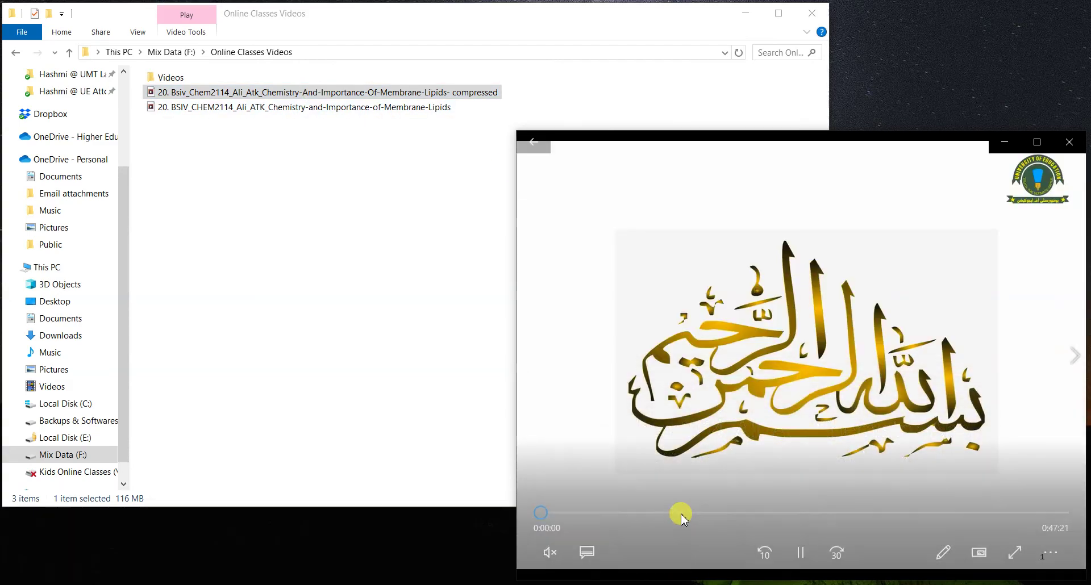
pyautogui.click(680, 513)
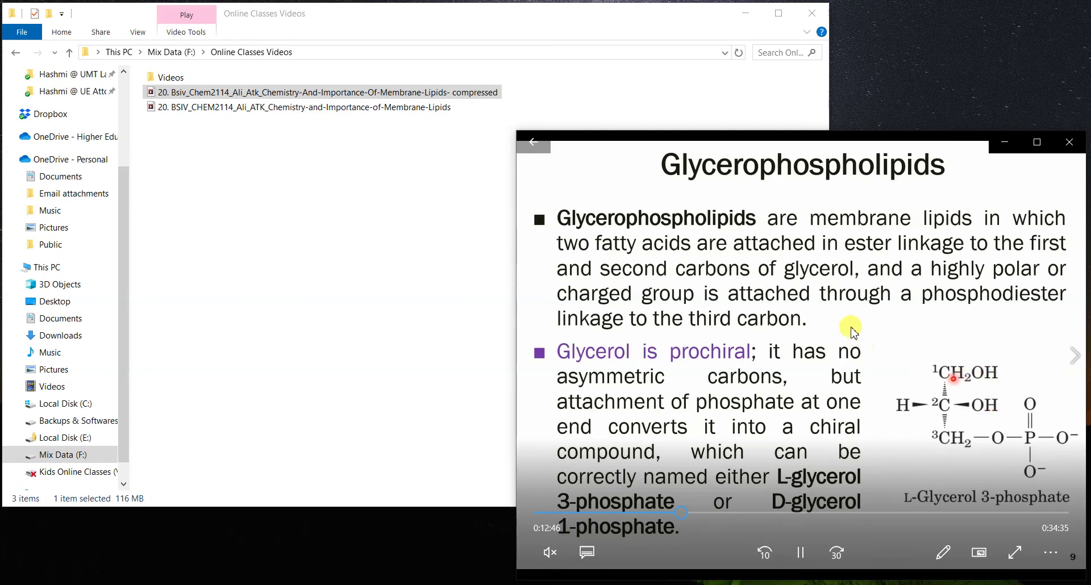
pyautogui.click(1067, 149)
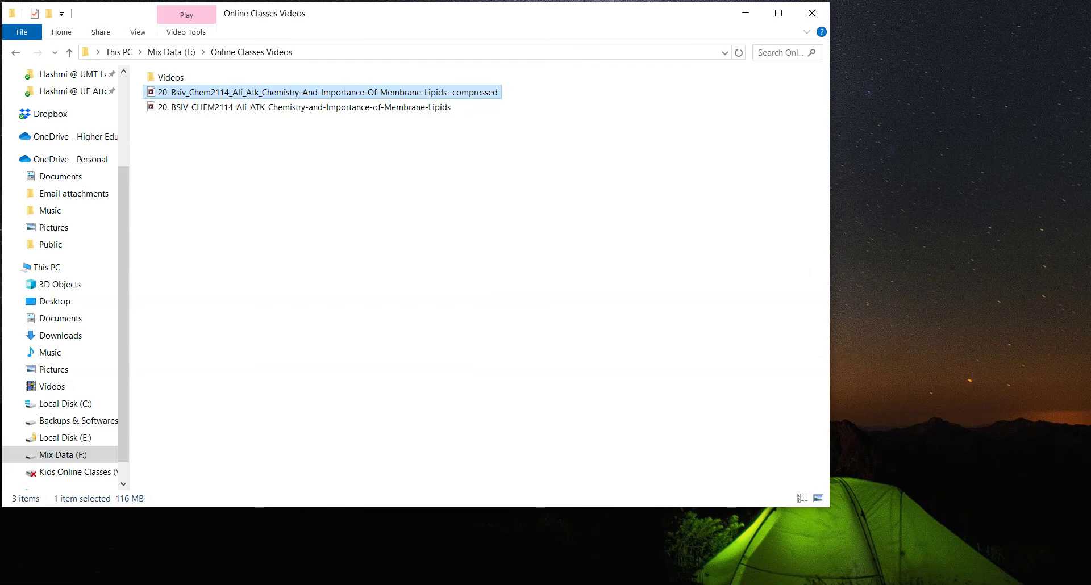
# Drop the Videos folder into HandBrake as a batch source (DSC_2074) and enable Web Optimized.
pyautogui.moveTo(673, 104); pyautogui.dragTo(718, 139)
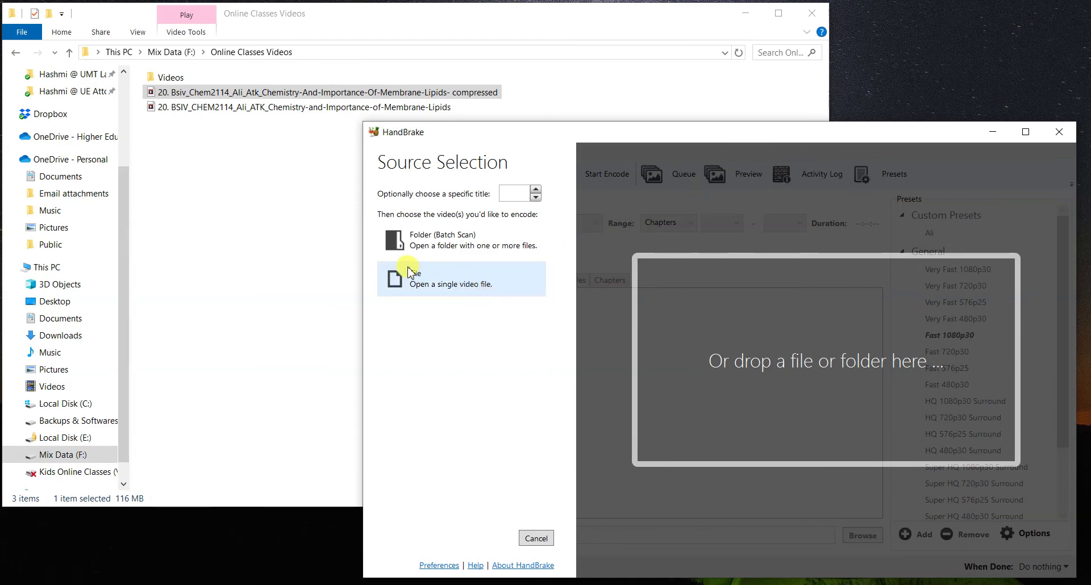
pyautogui.click(166, 81)
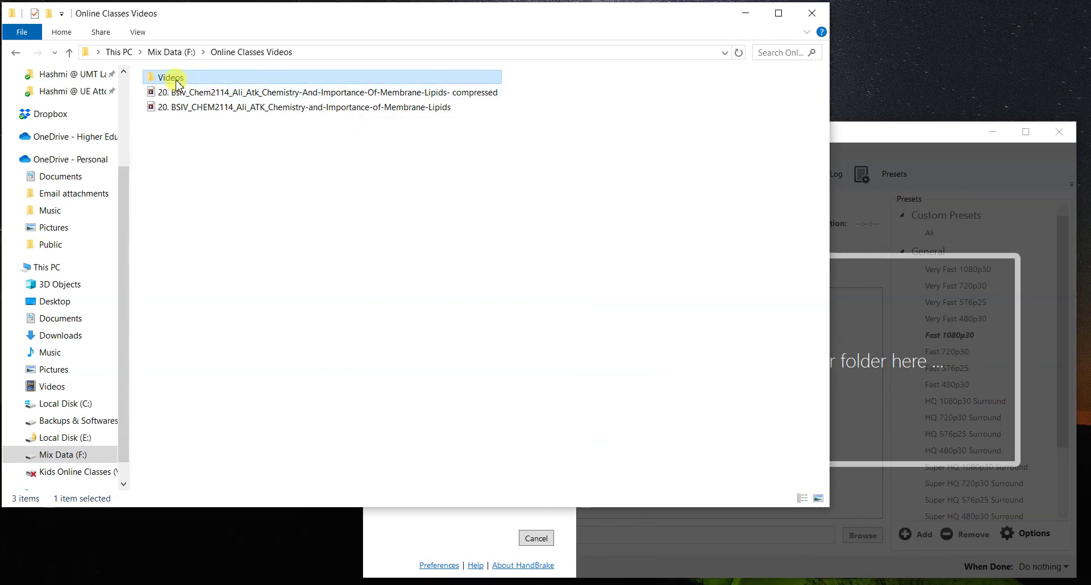
pyautogui.moveTo(166, 81); pyautogui.dragTo(906, 316)
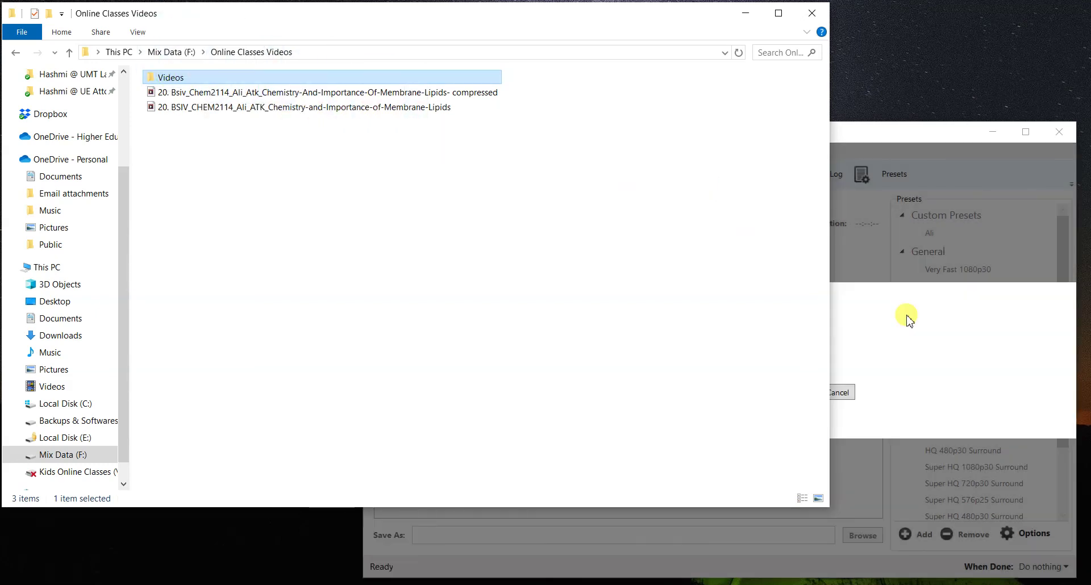
pyautogui.click(892, 136)
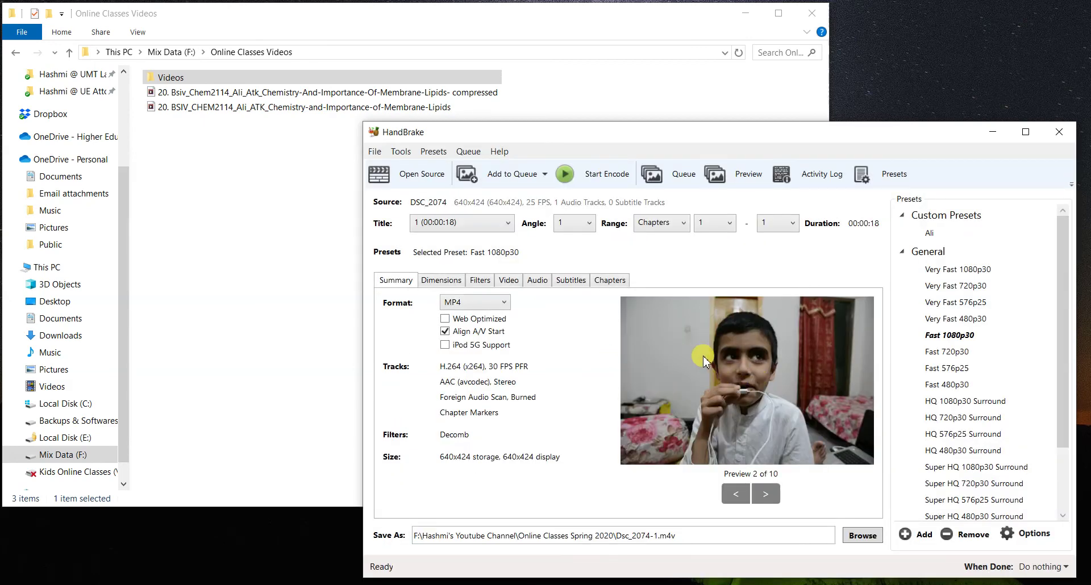
pyautogui.click(444, 319)
# Add all five scanned clips to the queue with Add All, then minimize HandBrake.
pyautogui.click(445, 331)
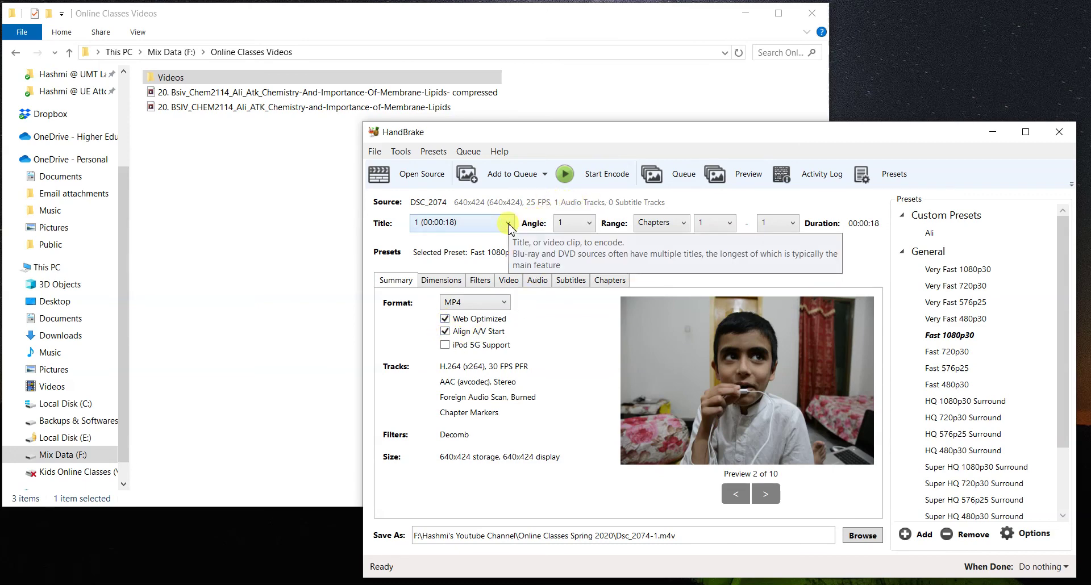
pyautogui.click(545, 176)
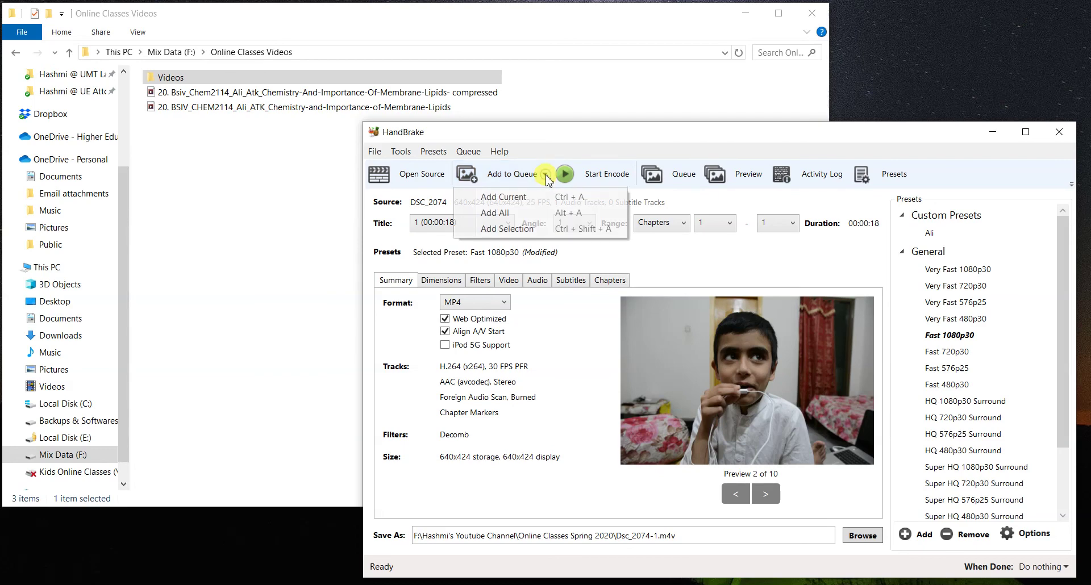
pyautogui.click(522, 215)
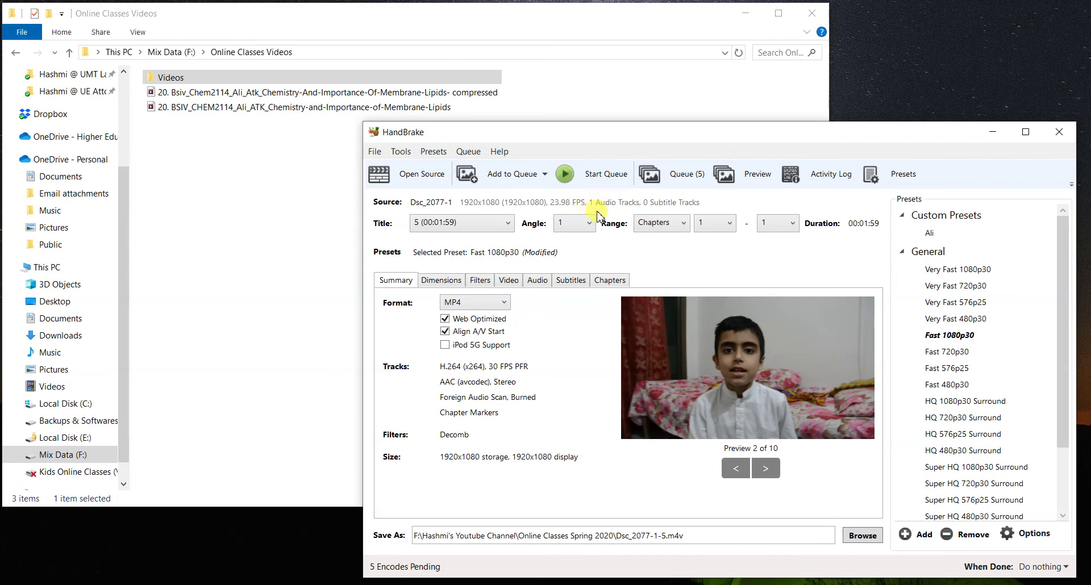
pyautogui.click(990, 133)
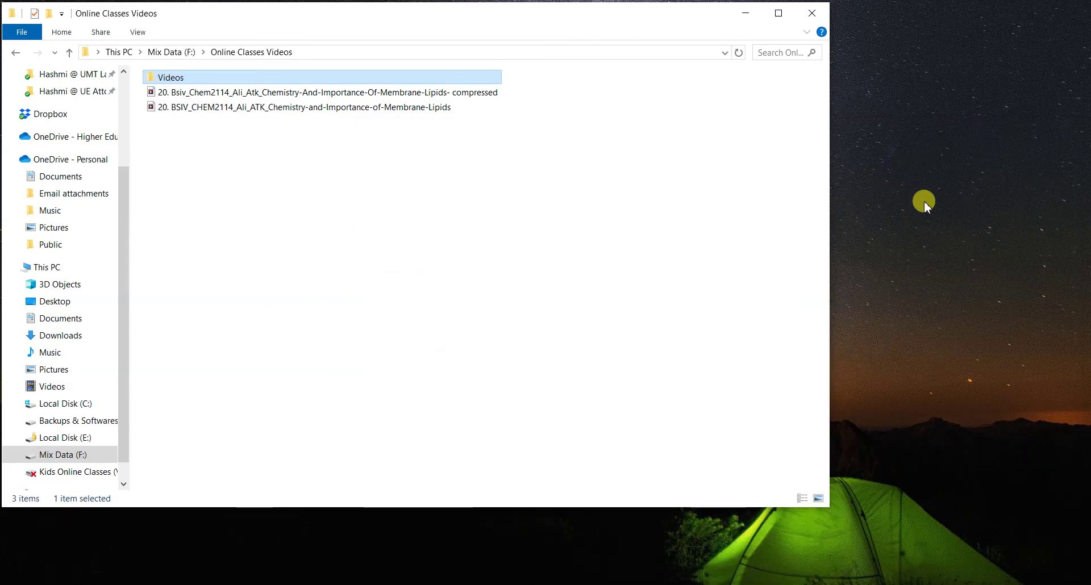